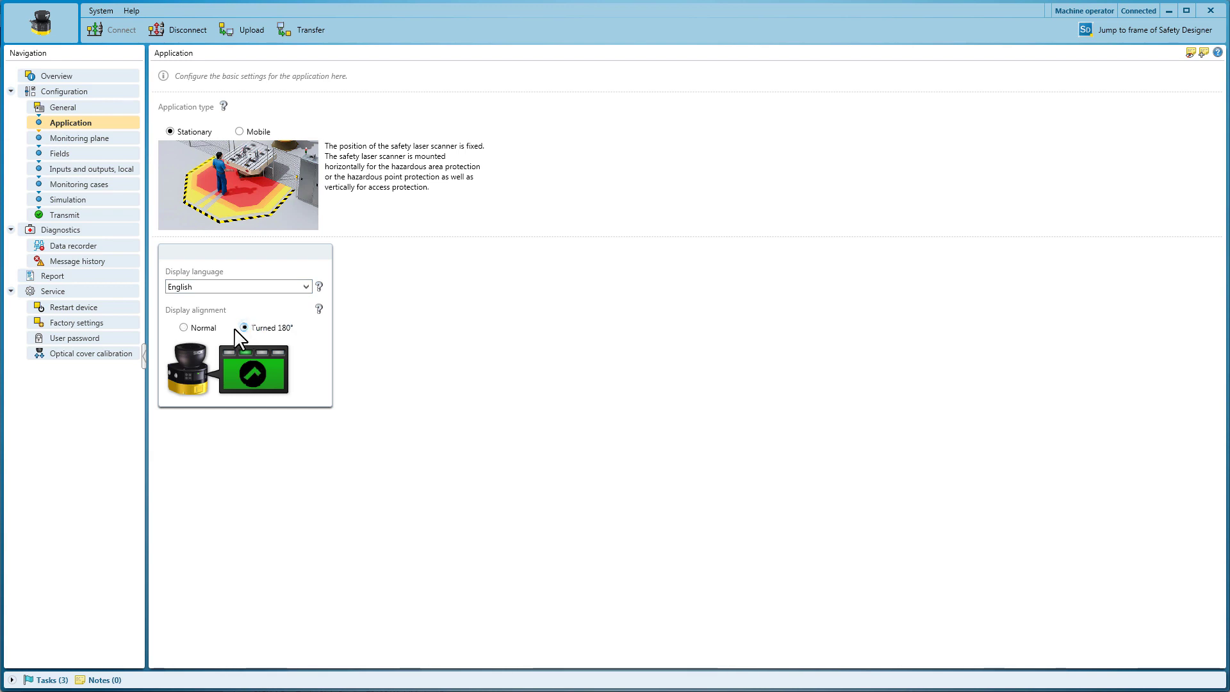
# Configure the monitoring plane for hazardous area protection (Horizontal) with an object resolution of Leg (70 mm).
pyautogui.click(128, 140)
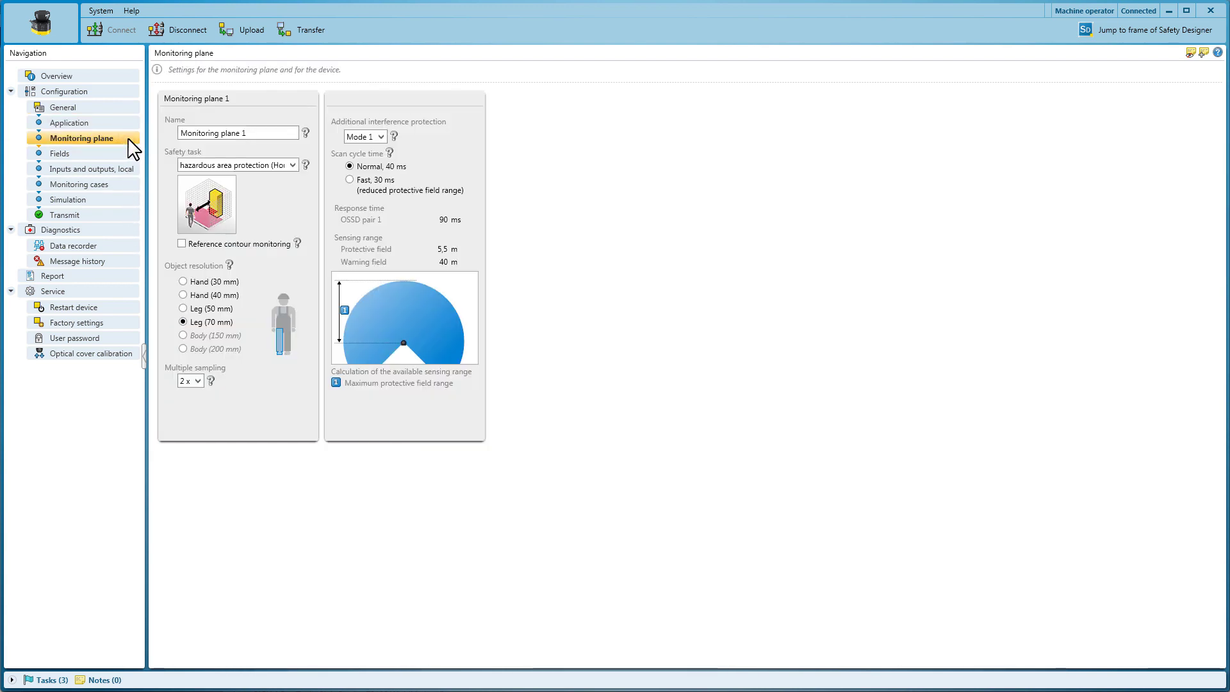
pyautogui.click(292, 165)
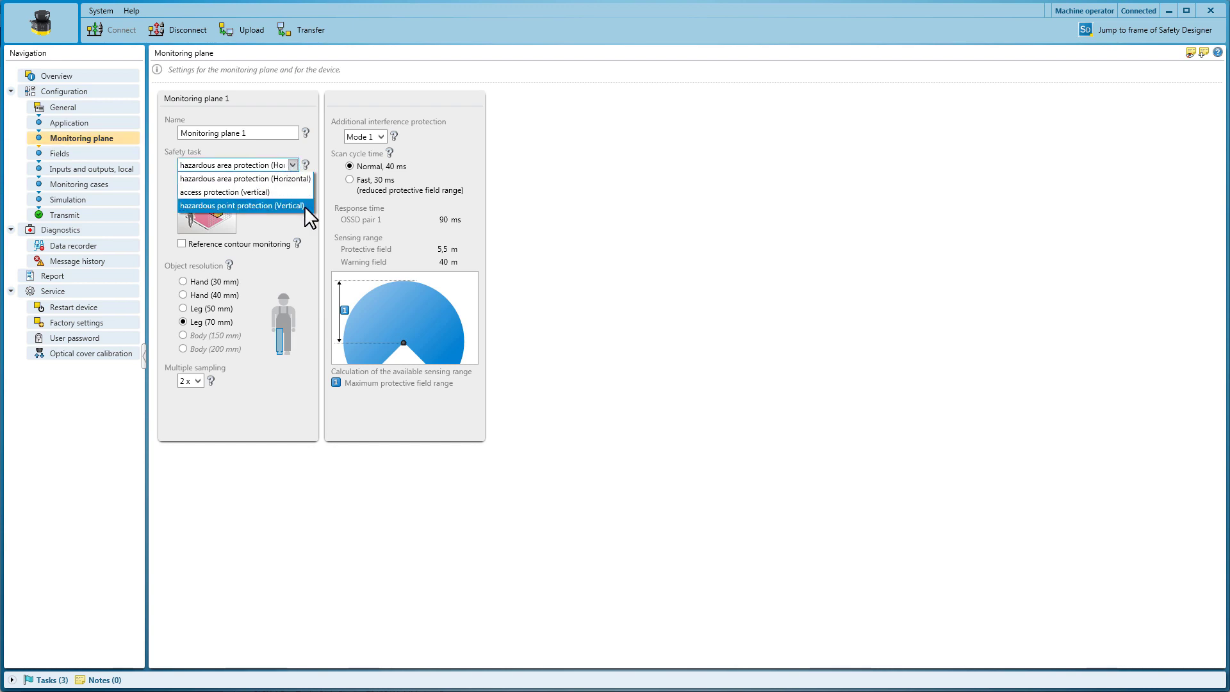
pyautogui.click(298, 178)
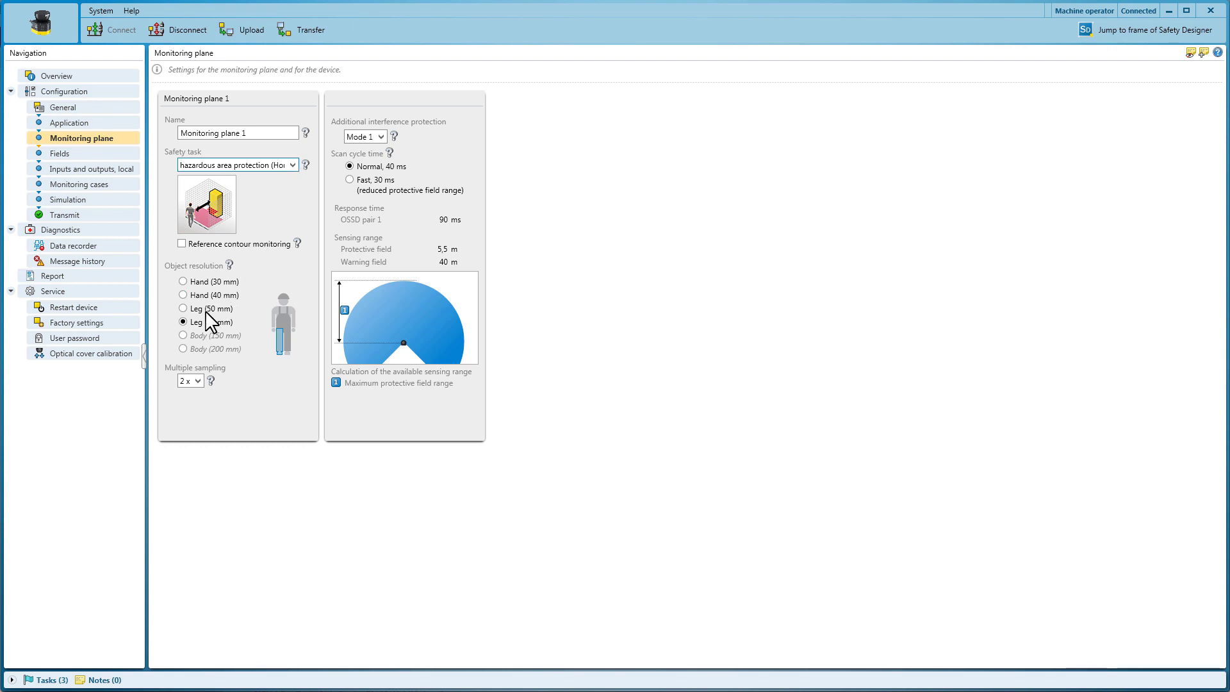
pyautogui.click(184, 283)
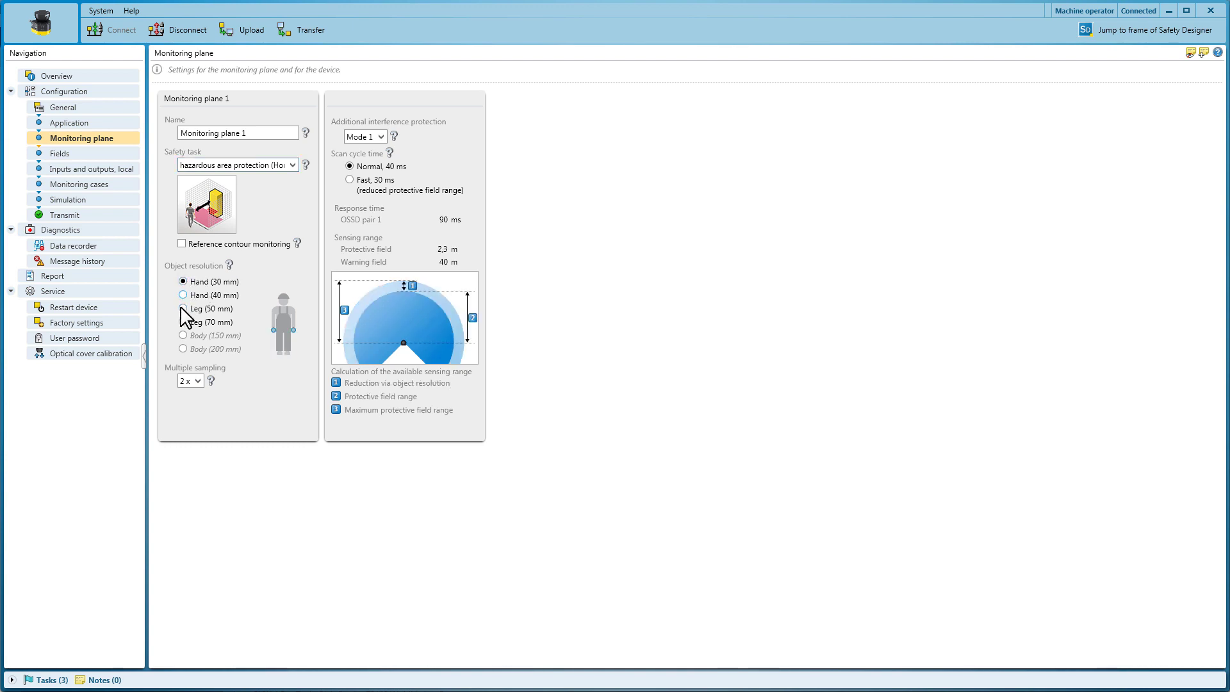
pyautogui.click(183, 322)
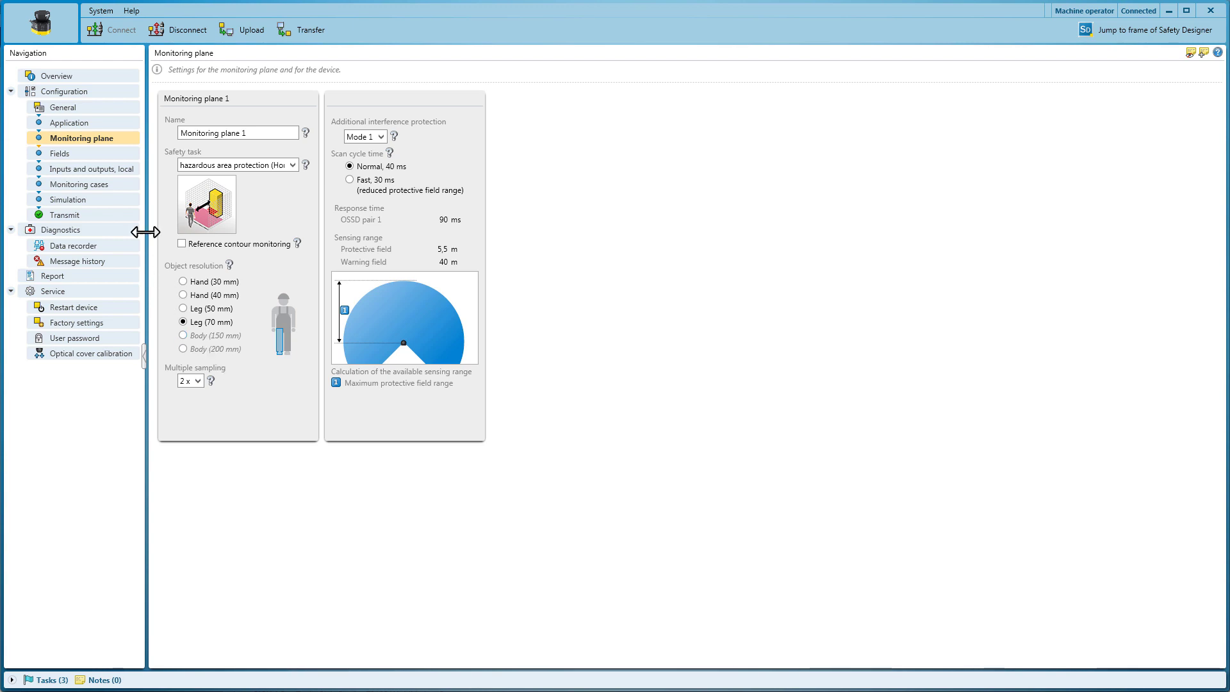
# Go to the field editor and rename the existing field set as "left".
pyautogui.click(132, 160)
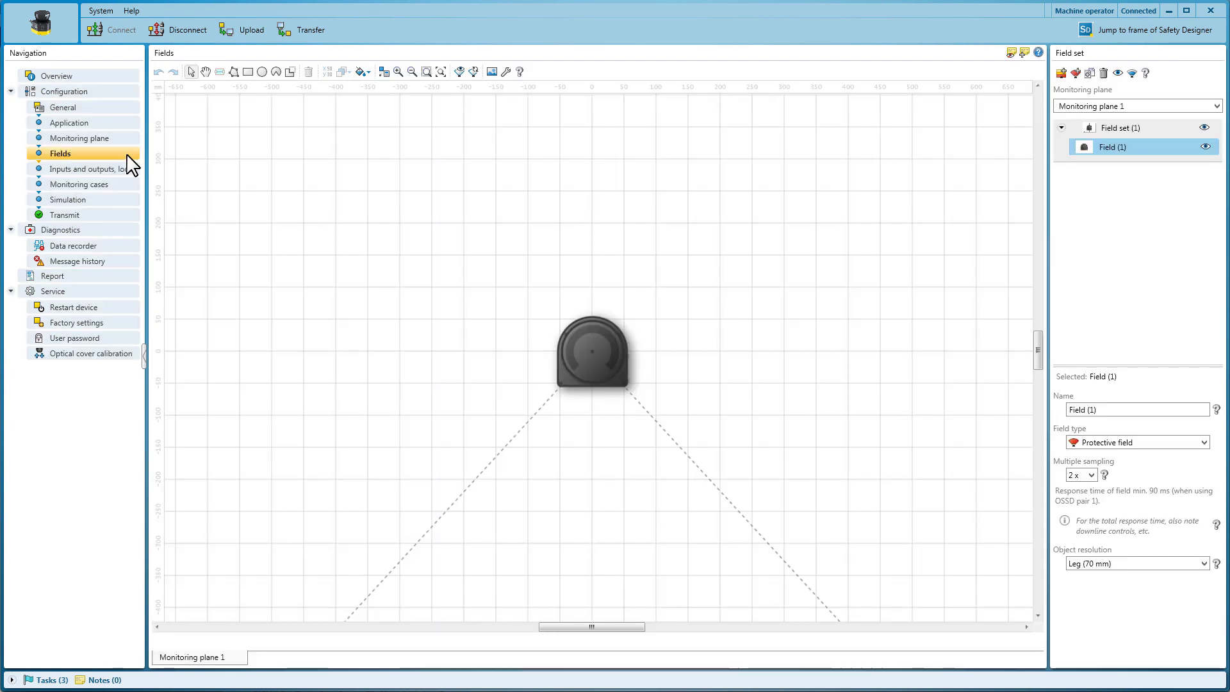
pyautogui.click(1117, 128)
pyautogui.click(1121, 410)
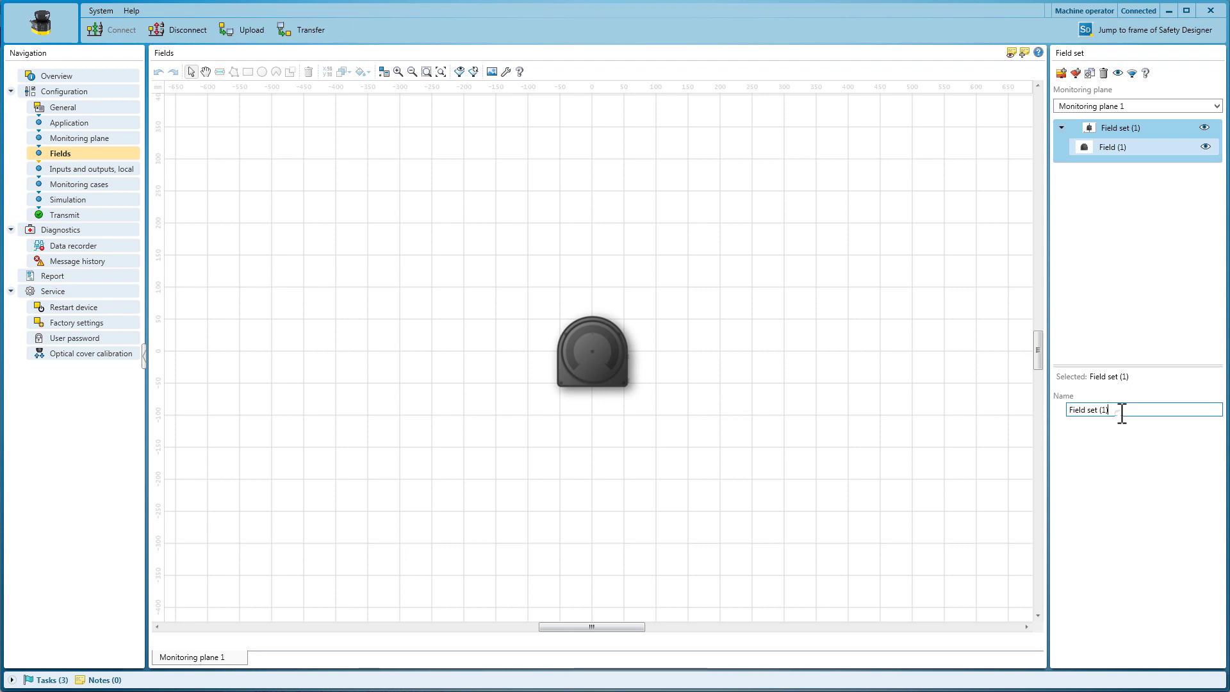
pyautogui.moveTo(1121, 410); pyautogui.dragTo(1043, 411)
pyautogui.write('left')
# Name the left set's field "protective" and draw it as a rectangle about 200 mm wide and 220 mm high on the scanner's left side.
pyautogui.click(1115, 146)
pyautogui.moveTo(1105, 408); pyautogui.dragTo(1059, 410)
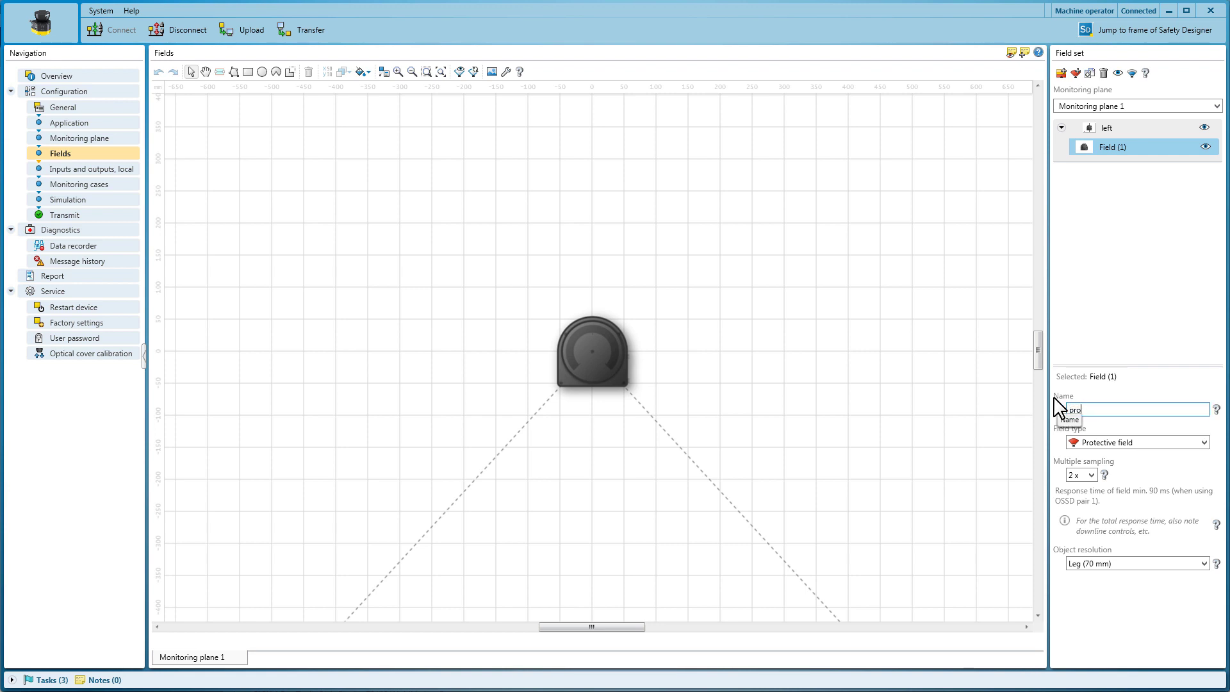
pyautogui.write('protective')
pyautogui.click(714, 406)
pyautogui.click(248, 72)
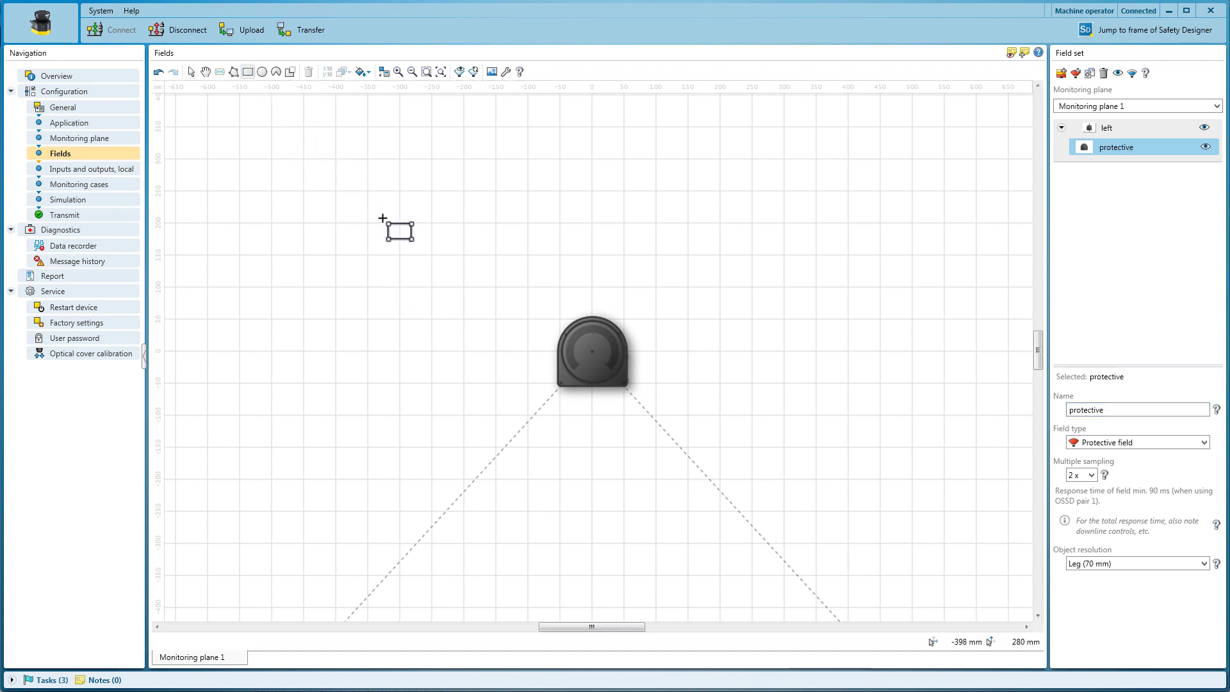
pyautogui.moveTo(461, 235); pyautogui.dragTo(515, 306)
pyautogui.moveTo(569, 361); pyautogui.dragTo(591, 377)
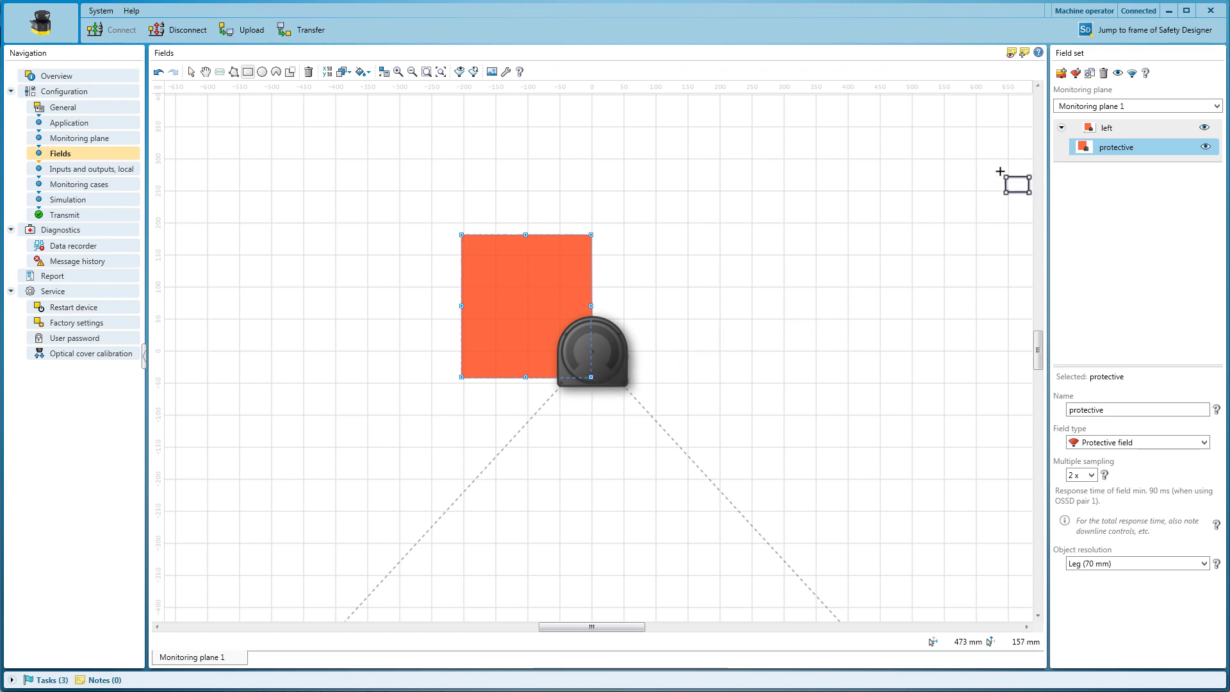
# Add a Warning field named "warn" to the left set and draw it as a rectangle about 350 by 380 mm enclosing the protective field.
pyautogui.click(1076, 73)
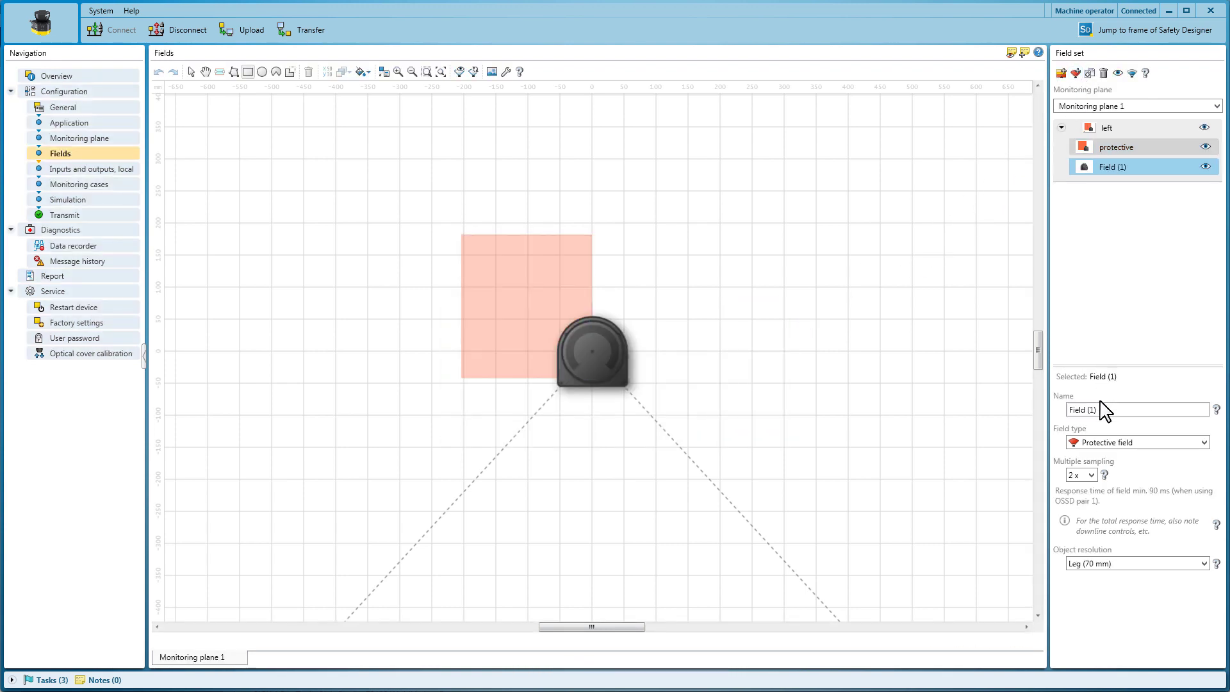
pyautogui.moveTo(1111, 411); pyautogui.dragTo(1035, 417)
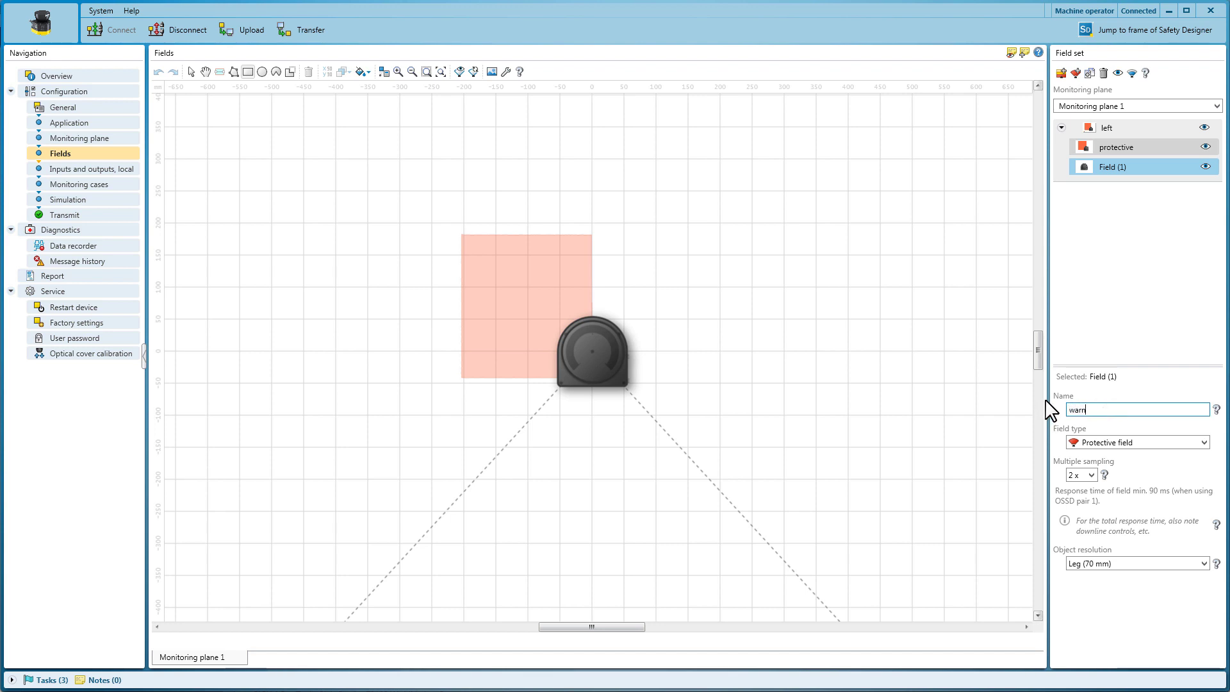
pyautogui.click(1104, 440)
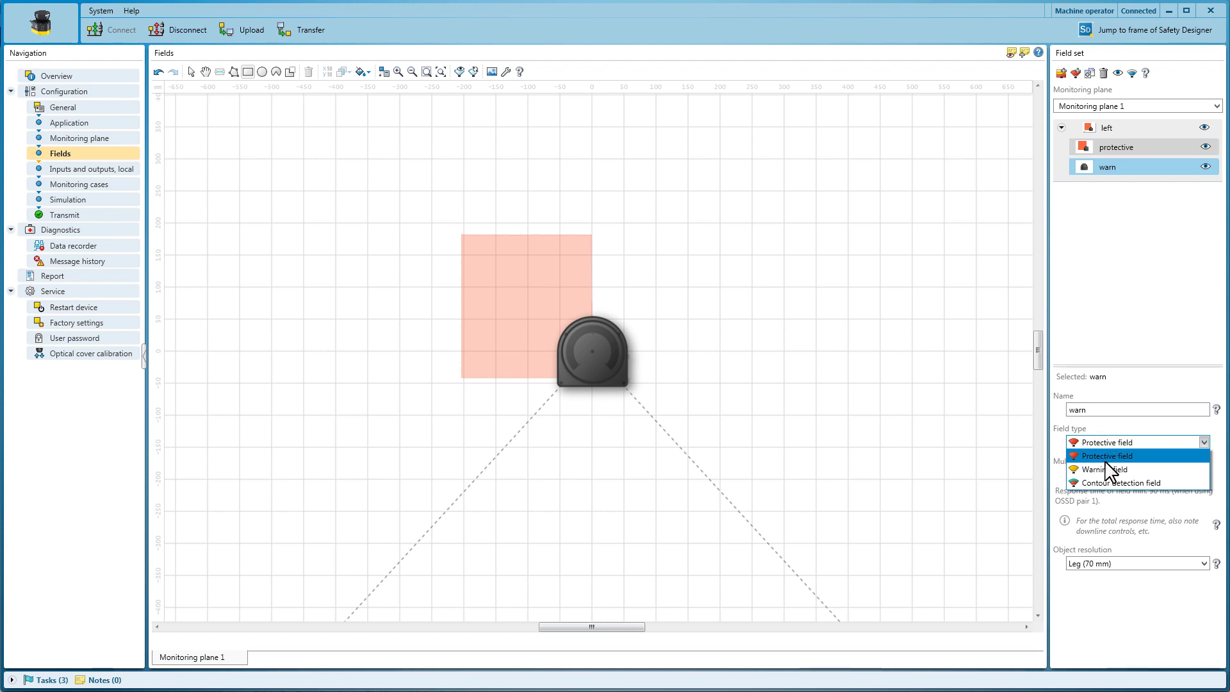
pyautogui.click(1104, 463)
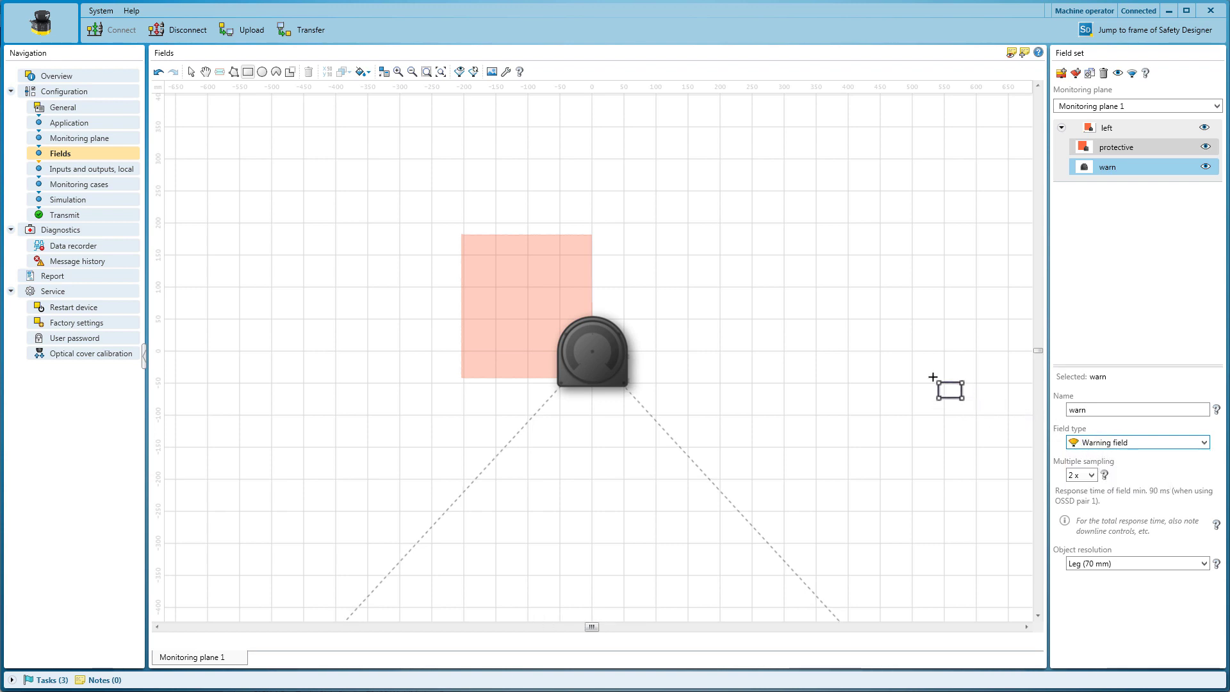
pyautogui.moveTo(454, 226); pyautogui.dragTo(593, 378)
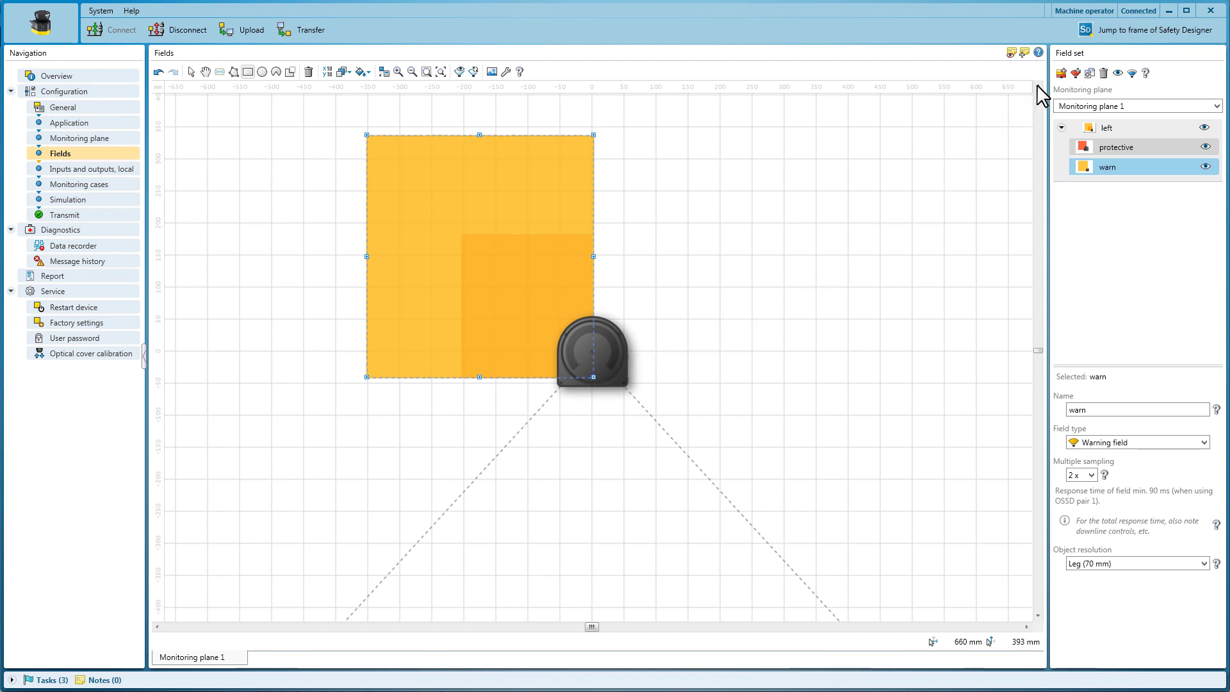
# Add a second normal field set and name it "right".
pyautogui.click(1060, 74)
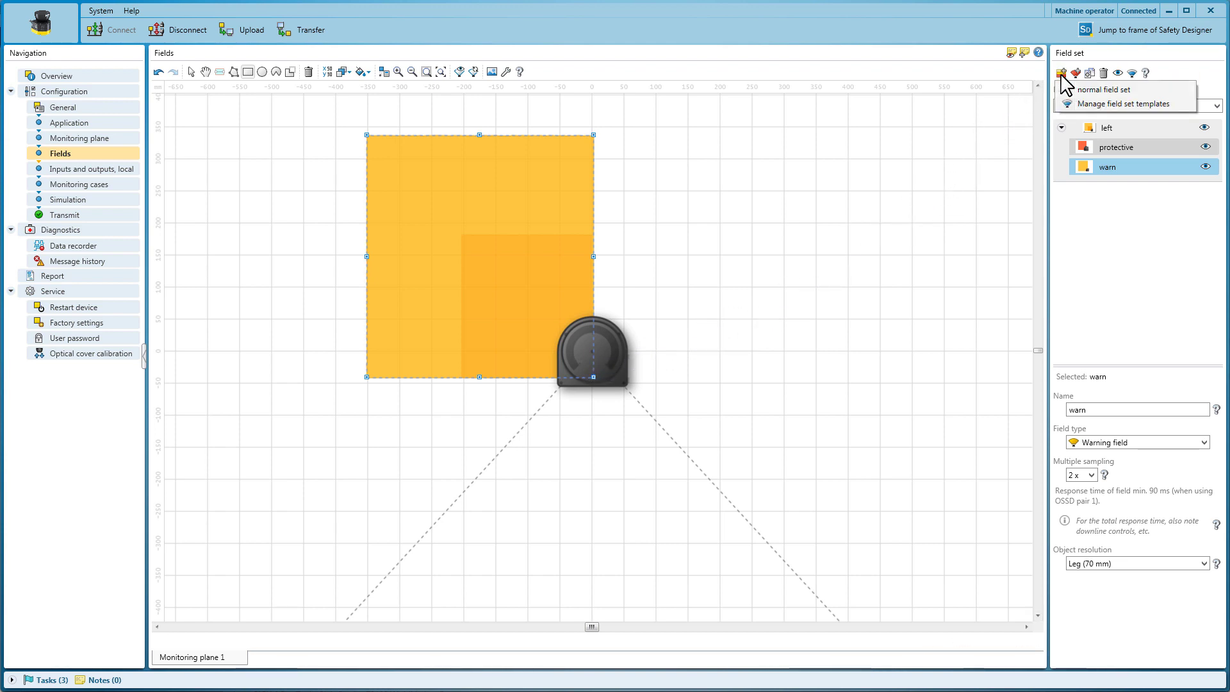
pyautogui.click(1081, 89)
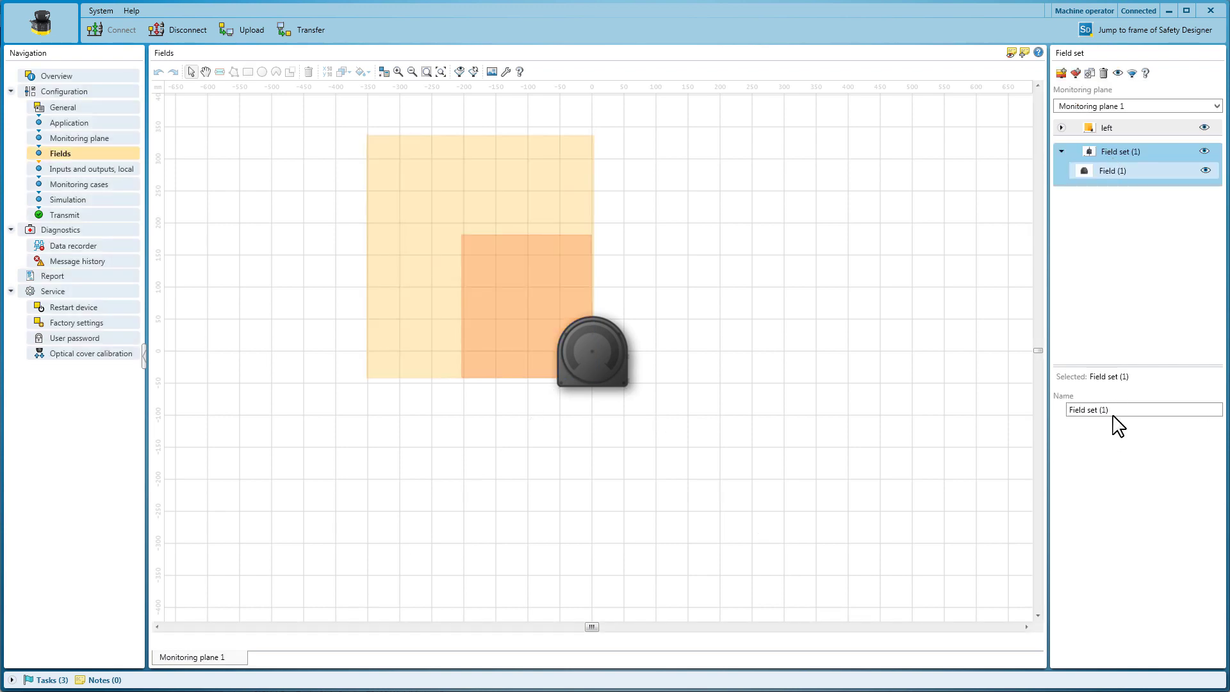
pyautogui.moveTo(1122, 410); pyautogui.dragTo(1060, 408)
pyautogui.write('right')
# Name the right set's field "protective" and draw it as a rectangle about 210 mm wide and 220 mm high on the scanner's right side.
pyautogui.click(1104, 171)
pyautogui.moveTo(1105, 410); pyautogui.dragTo(1038, 404)
pyautogui.write('protecti')
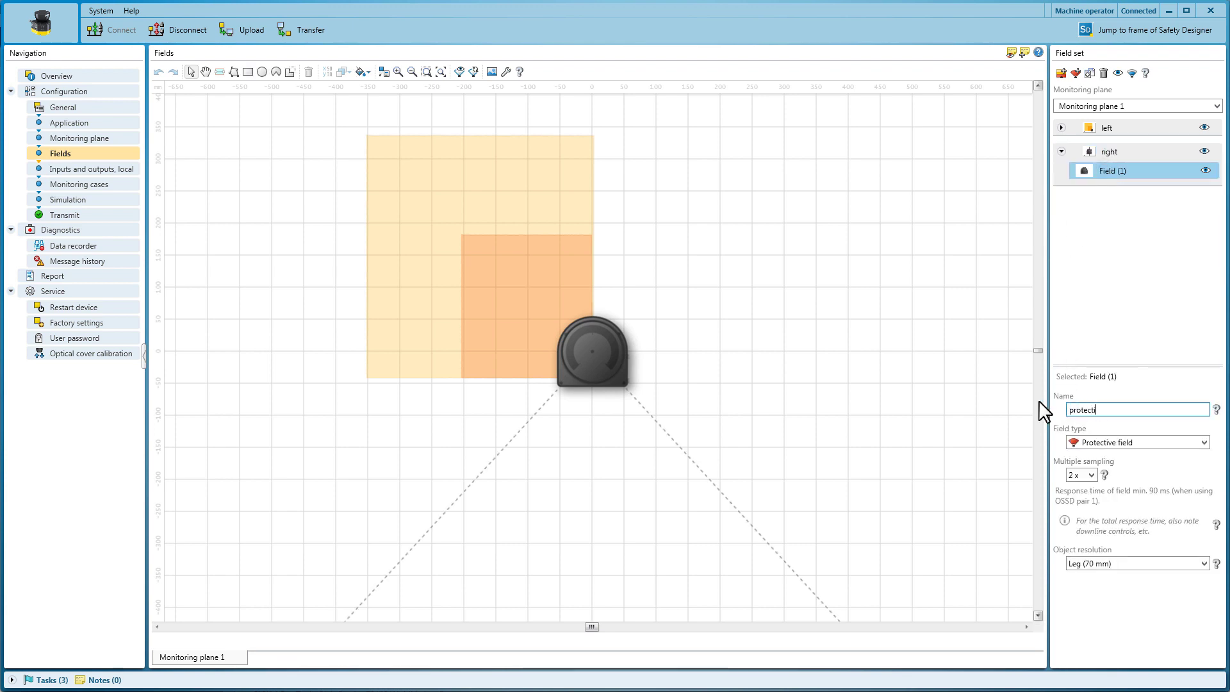
pyautogui.write('ve')
pyautogui.press('Return')
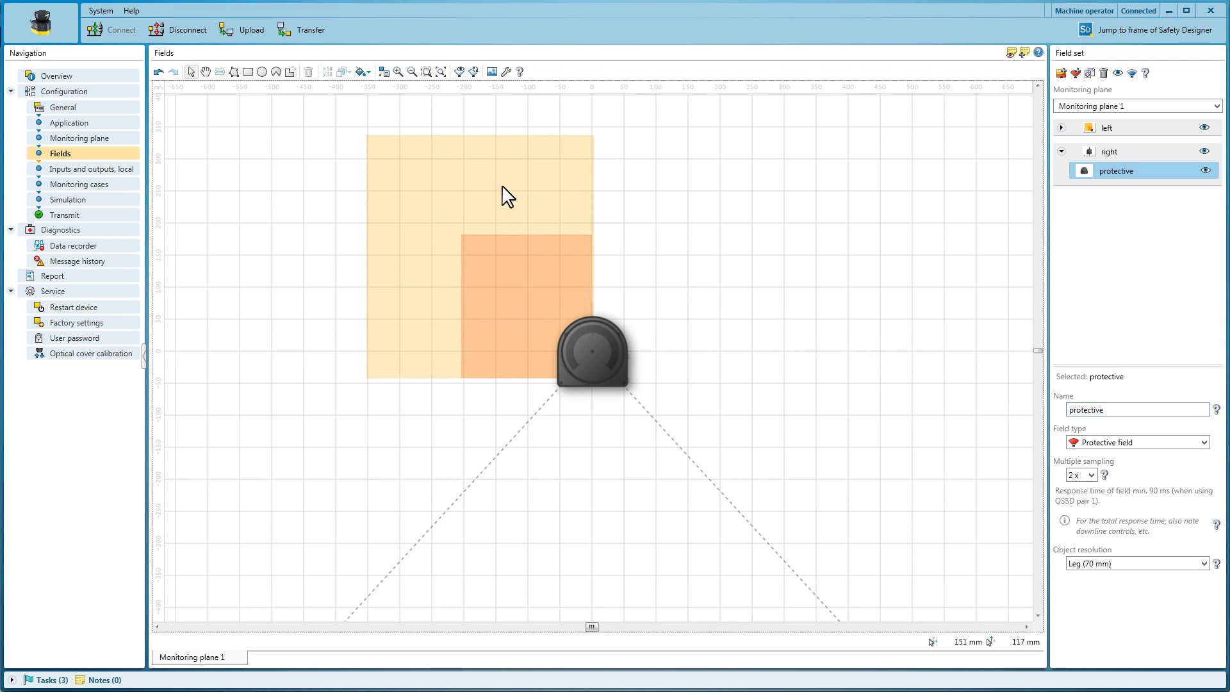
pyautogui.click(248, 72)
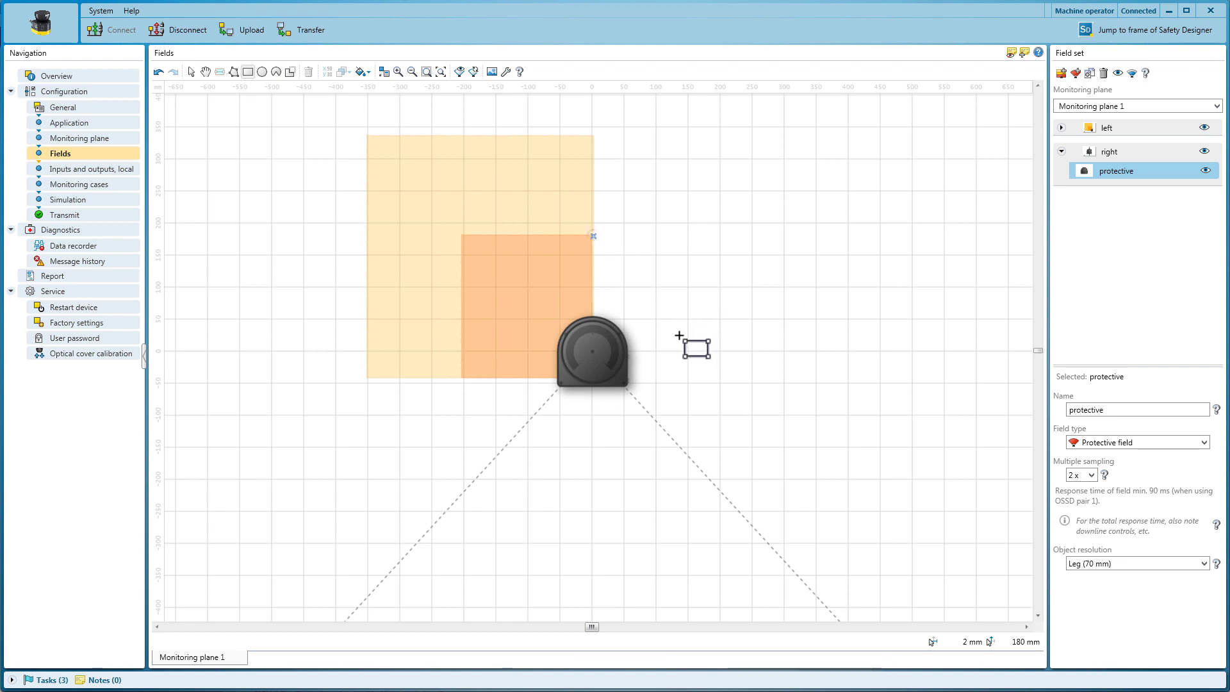
pyautogui.moveTo(679, 335)
pyautogui.mouseDown()
pyautogui.moveTo(693, 379)
pyautogui.moveTo(727, 376)
pyautogui.mouseUp()
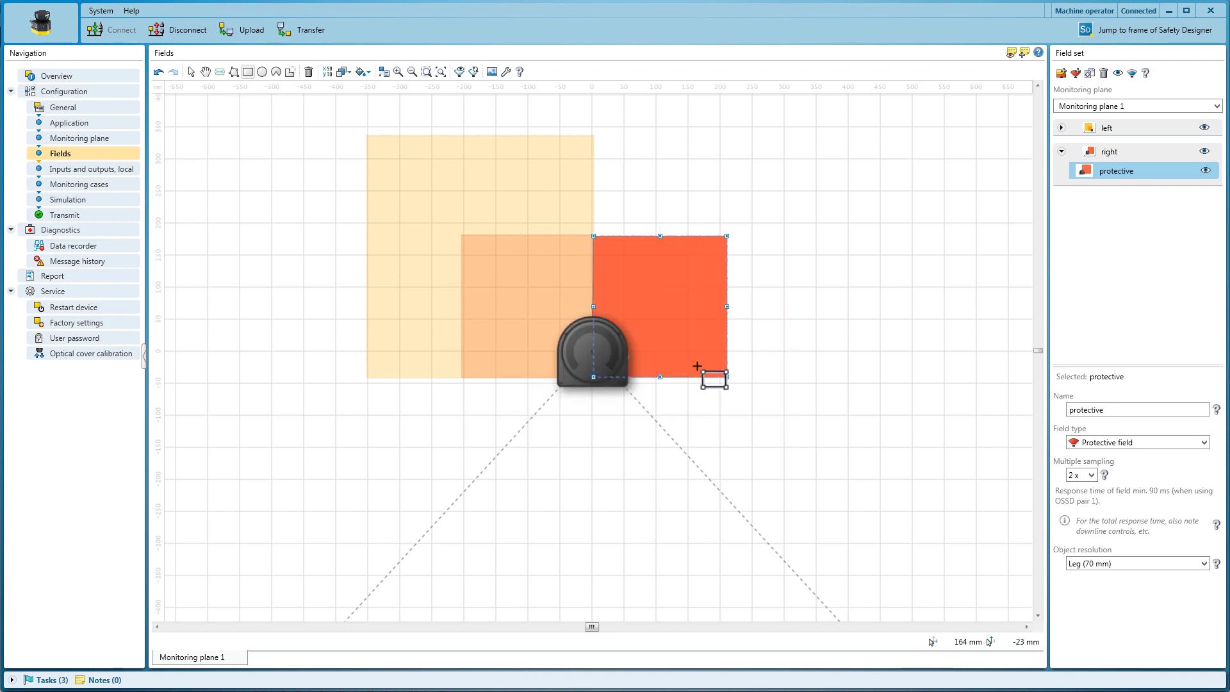
# Add a Warning field named "warn" to the right set and draw it as a rectangle about 345 by 375 mm enclosing the protective field.
pyautogui.click(1076, 75)
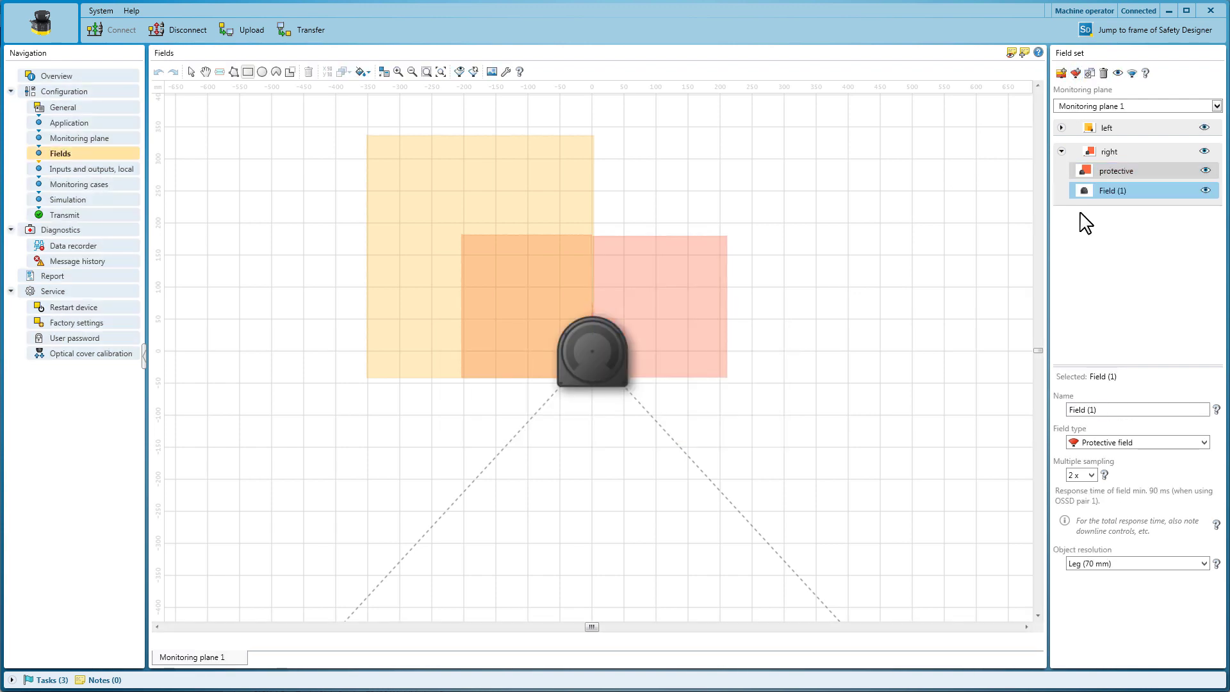
pyautogui.moveTo(1119, 410); pyautogui.dragTo(1057, 415)
pyautogui.write('warn')
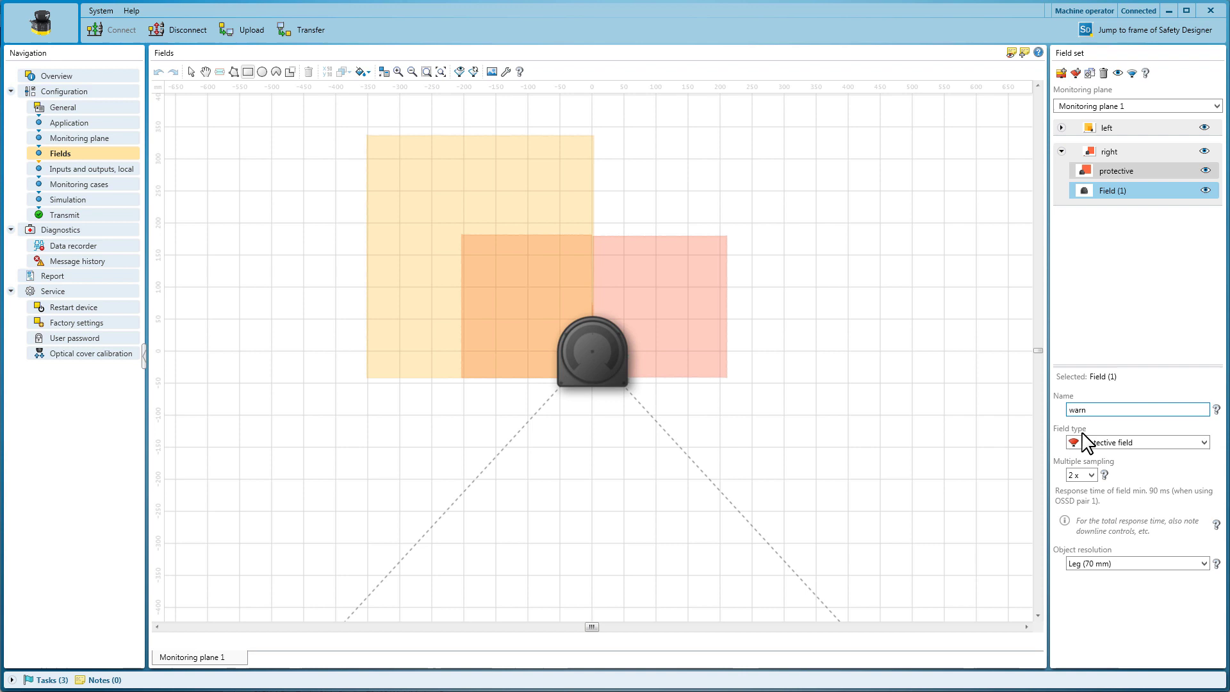
pyautogui.click(1087, 441)
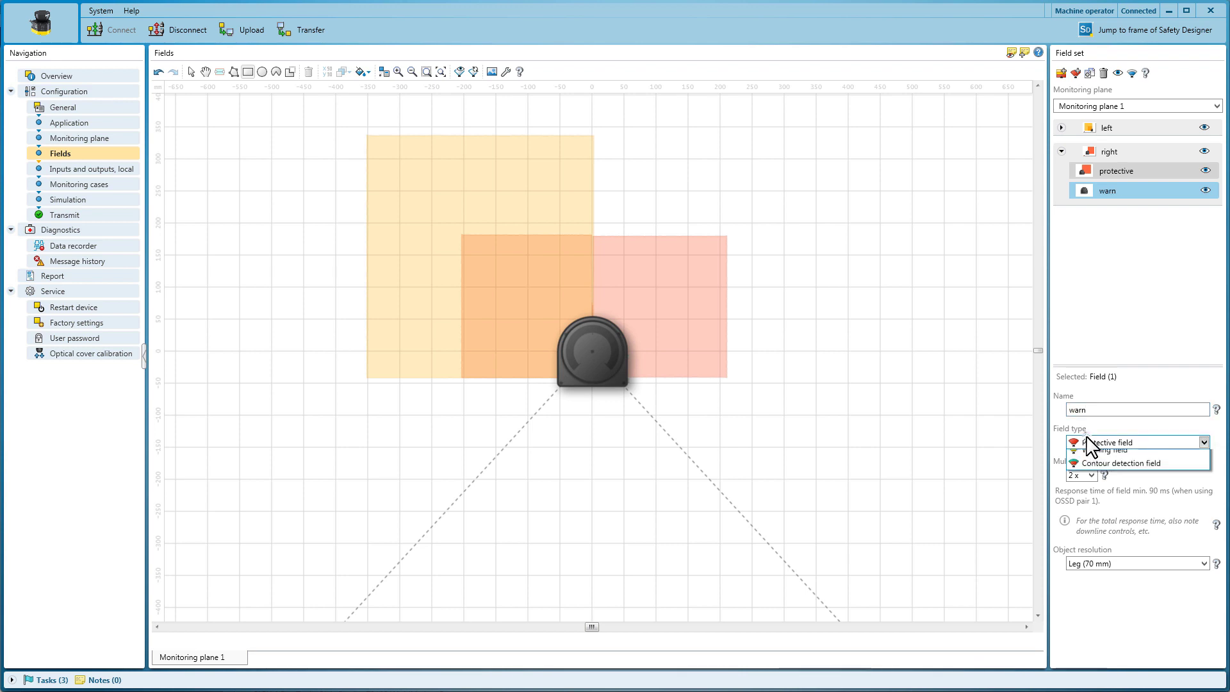
pyautogui.click(1092, 477)
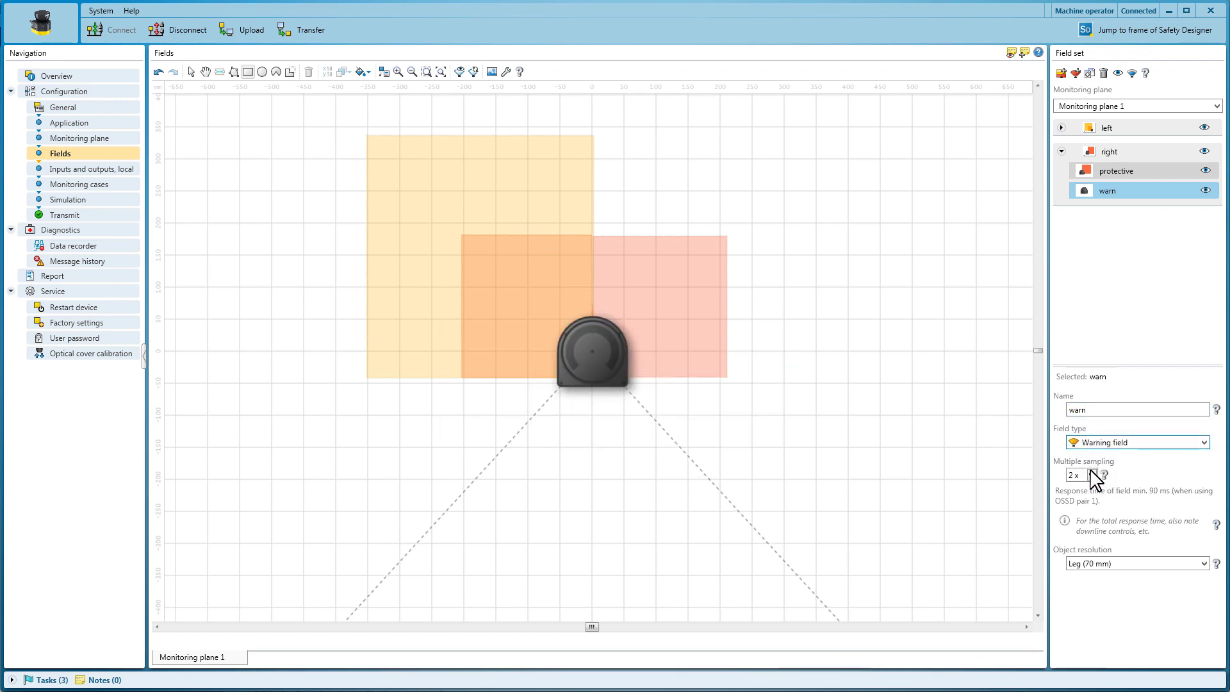
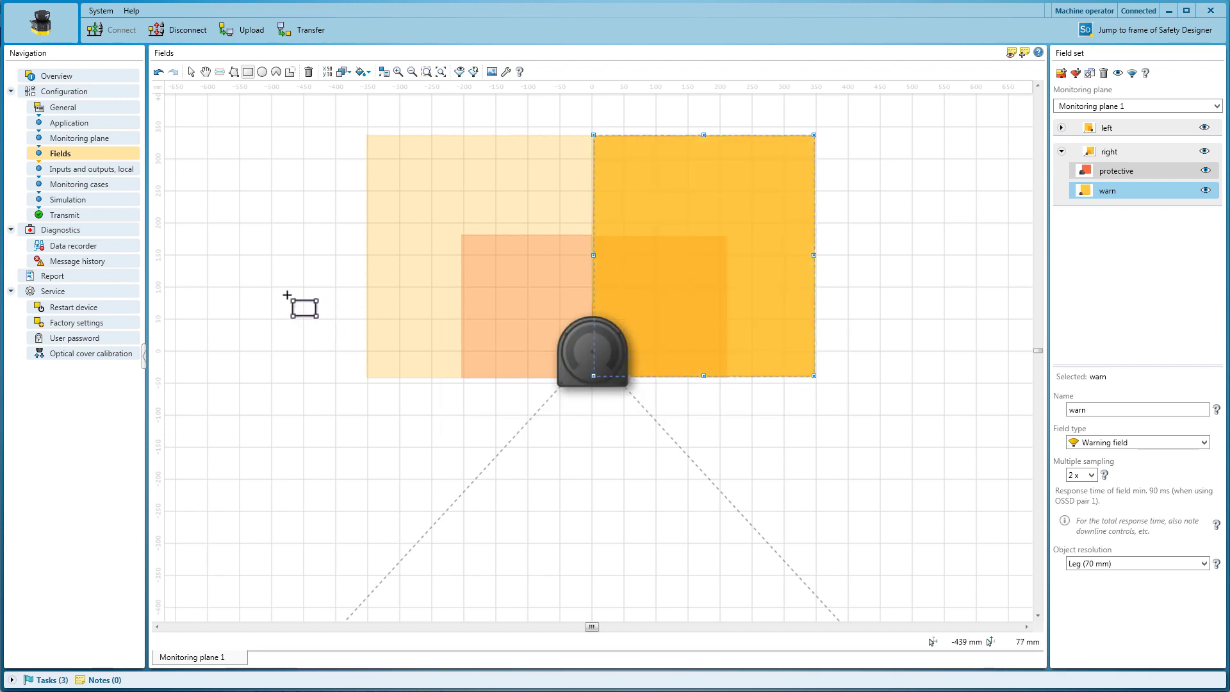
# In the local inputs and outputs, assign a static control input to Uni-I/O 2 and Uni-I/O 3.
pyautogui.click(119, 181)
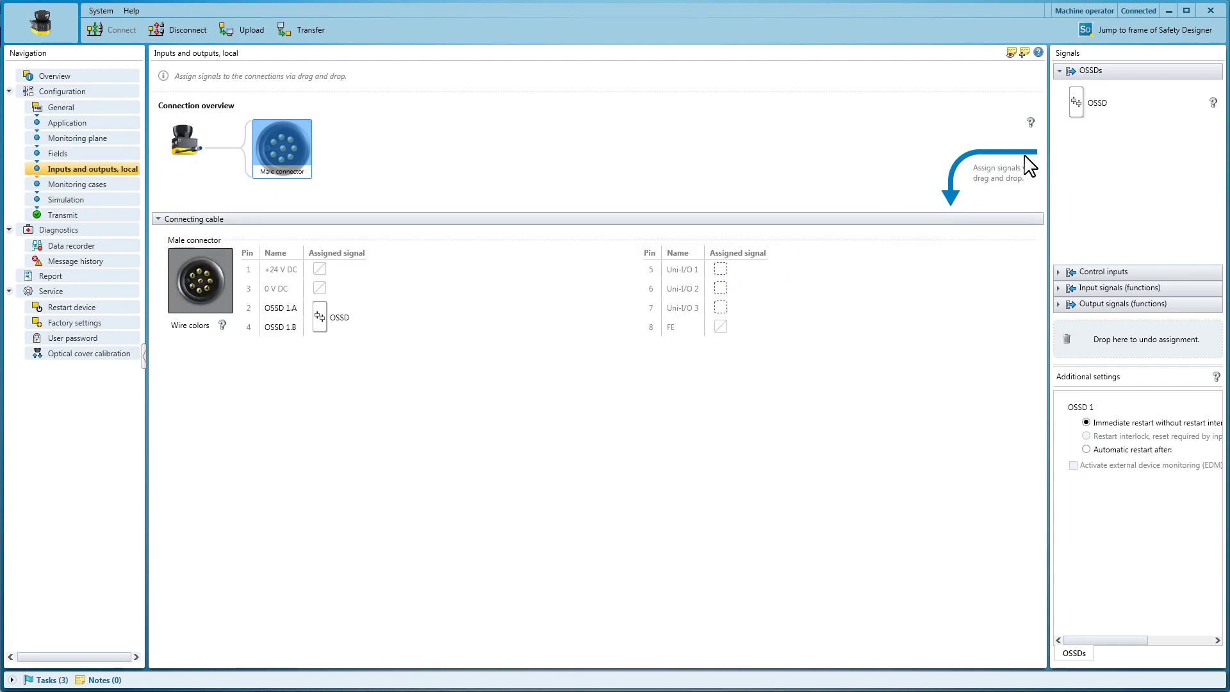
pyautogui.click(1105, 271)
pyautogui.moveTo(1076, 122); pyautogui.dragTo(724, 299)
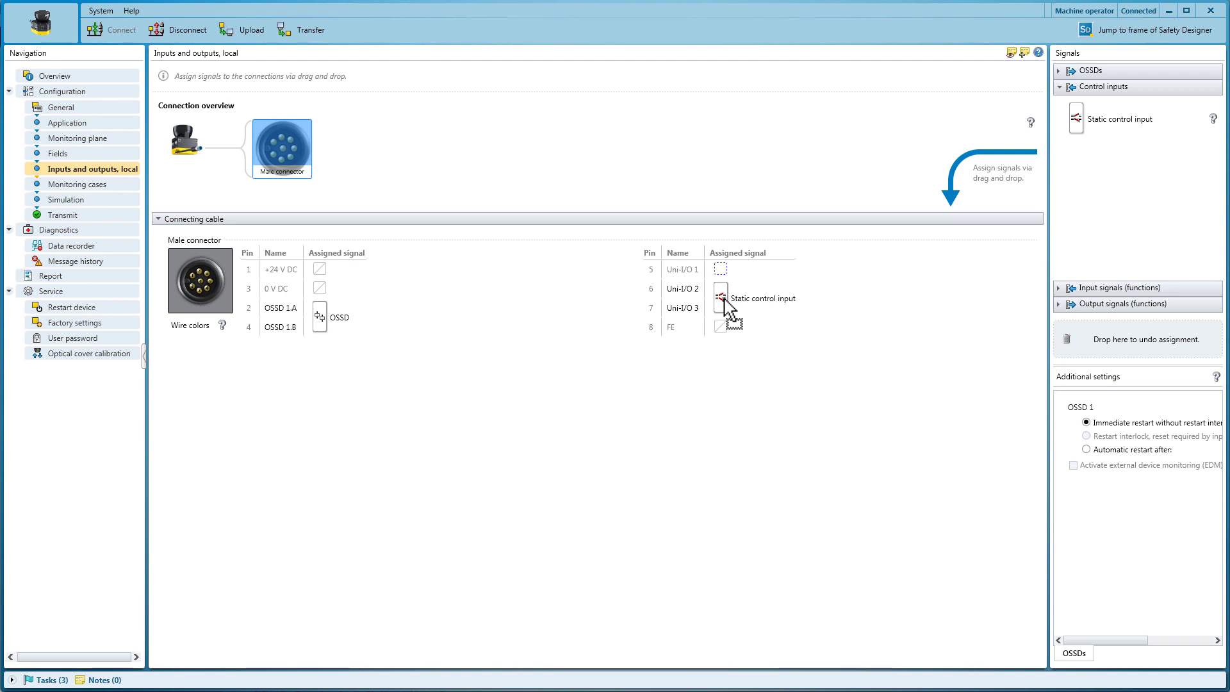
# Assign the Monitoring result output signal to Uni-I/O 1.
pyautogui.click(1121, 288)
pyautogui.click(1122, 303)
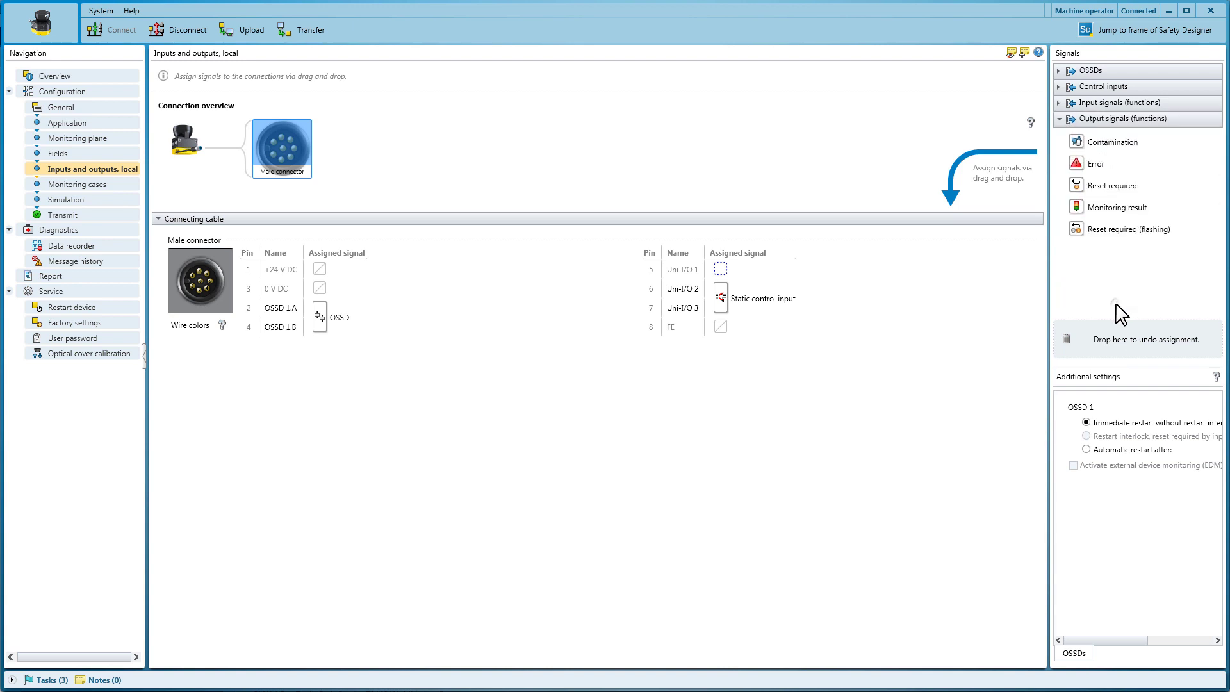
pyautogui.moveTo(1114, 210); pyautogui.dragTo(722, 268)
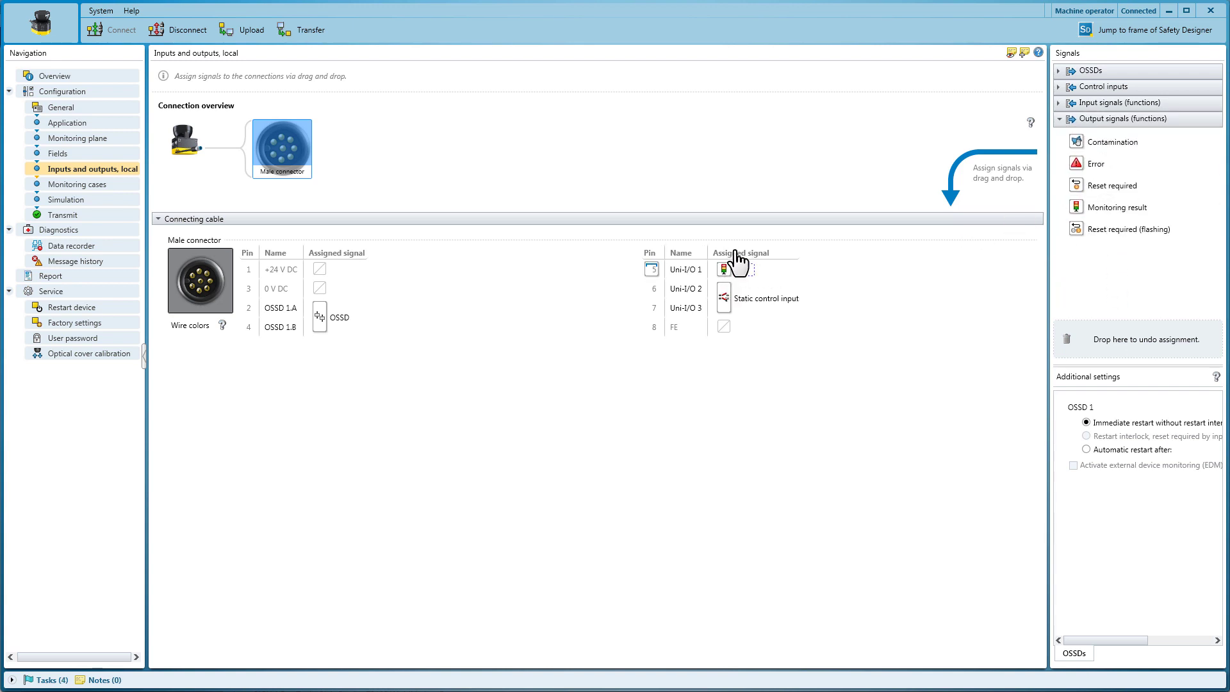
# Add a second monitoring case, then assign the left field set to case 1 and the right field set to case 2.
pyautogui.click(70, 184)
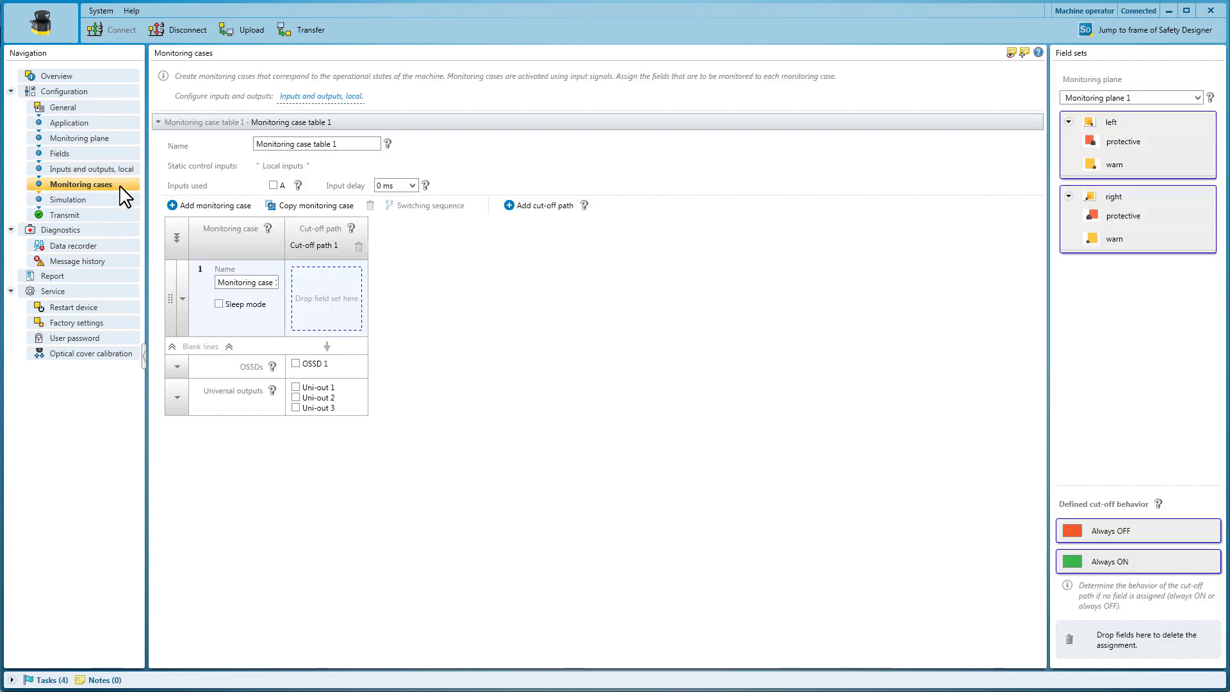
pyautogui.click(187, 206)
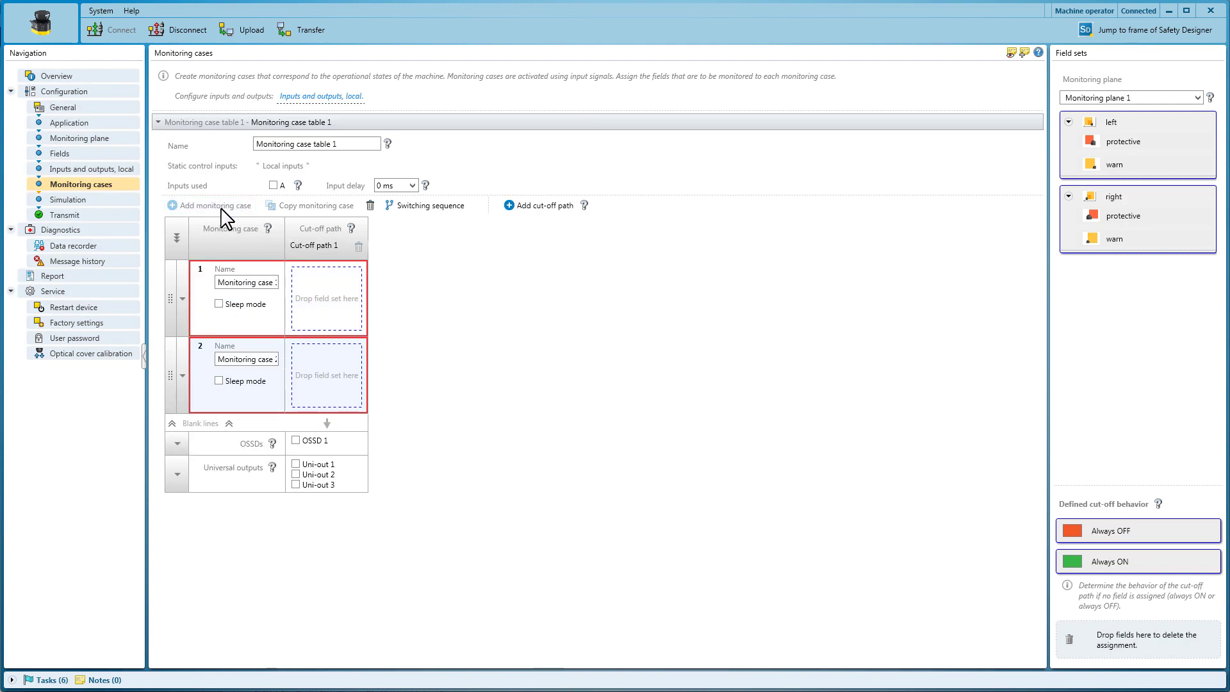
pyautogui.moveTo(1143, 144); pyautogui.dragTo(351, 312)
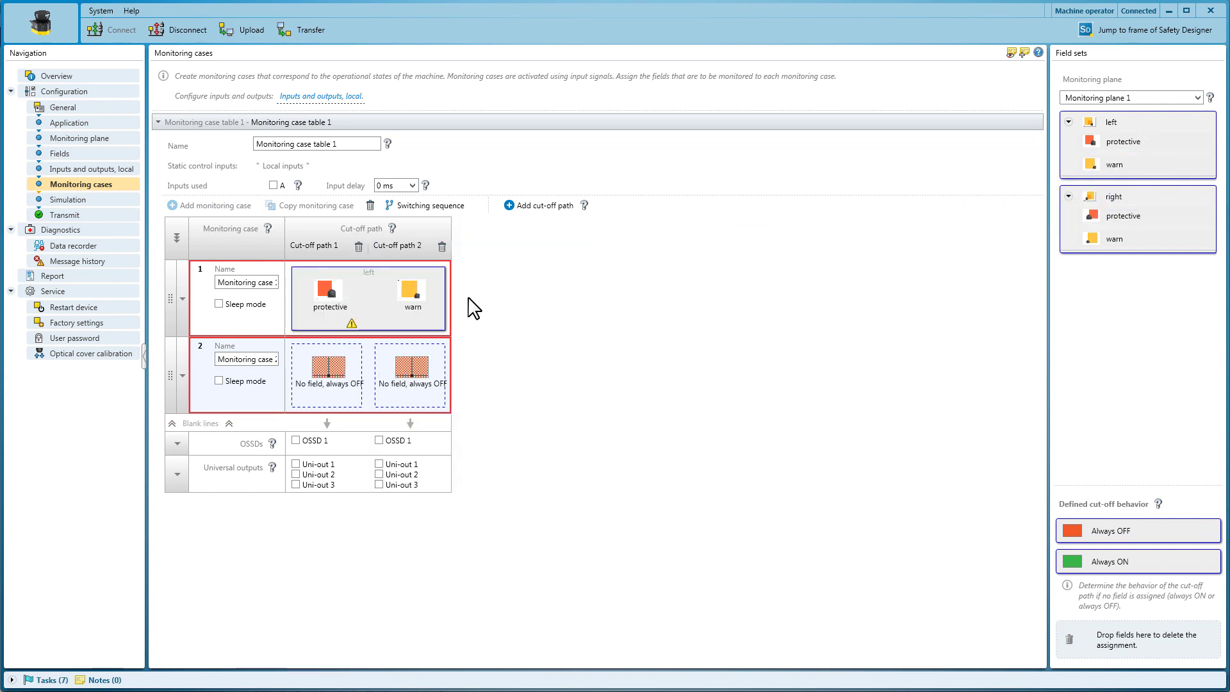
pyautogui.moveTo(1120, 203); pyautogui.dragTo(328, 394)
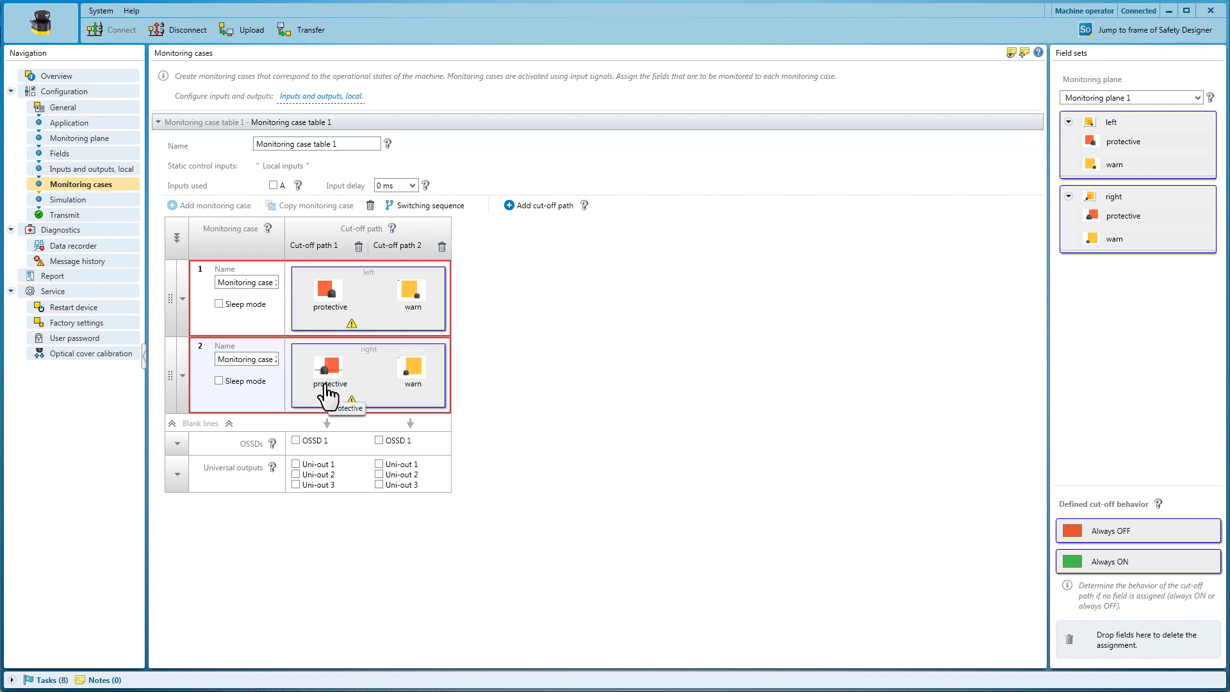
# Enable input A with condition 0 for monitoring case 2, and assign cut-off path 1 to OSSD 1 and path 2 to Uni-out 1.
pyautogui.click(274, 185)
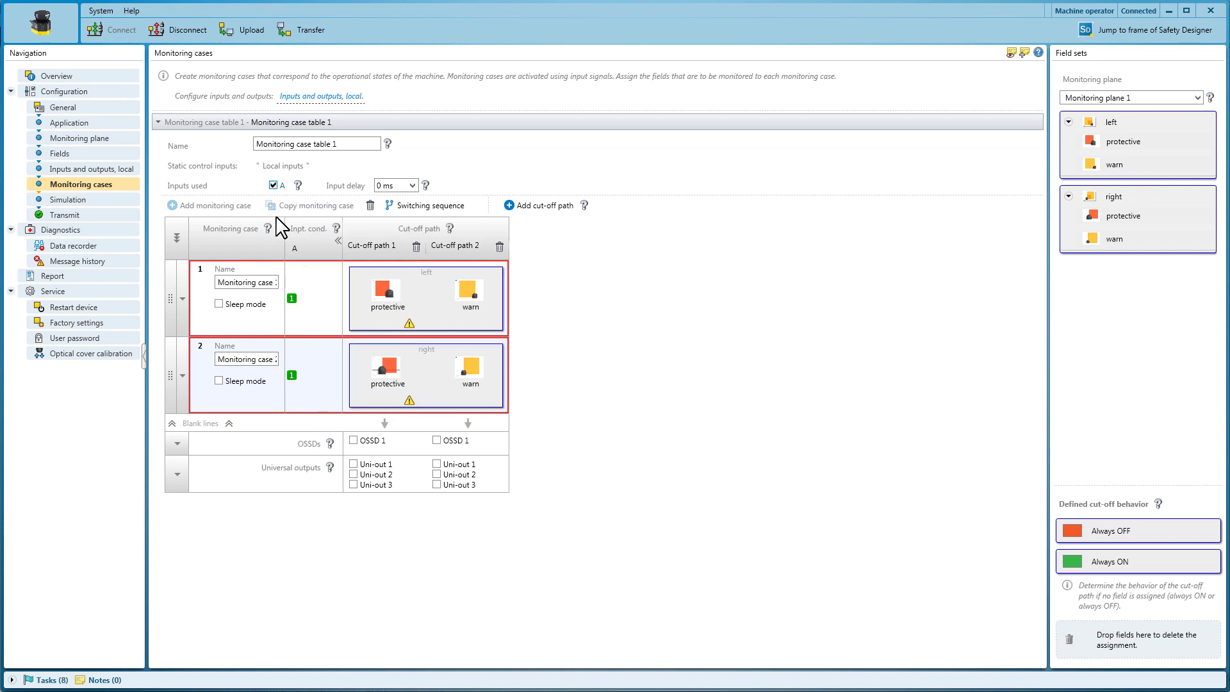
pyautogui.click(292, 375)
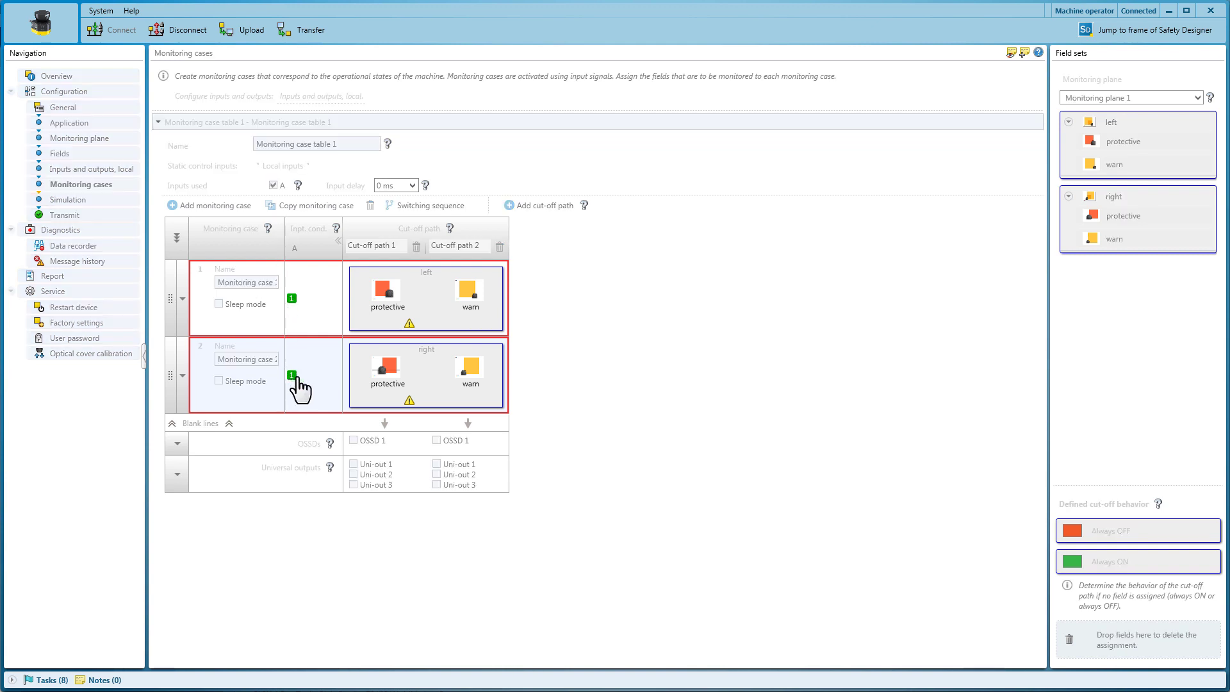
pyautogui.click(356, 441)
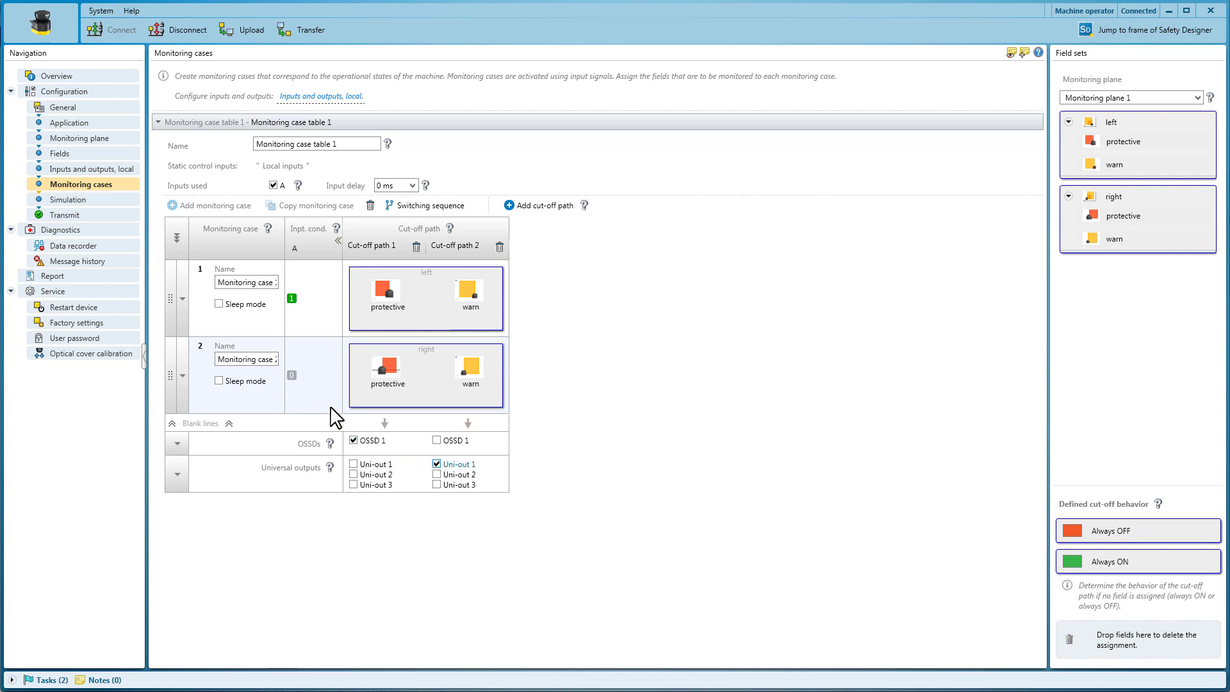
# Simulate the field switching by toggling static control input A on and off between monitoring cases 1 and 2.
pyautogui.click(132, 200)
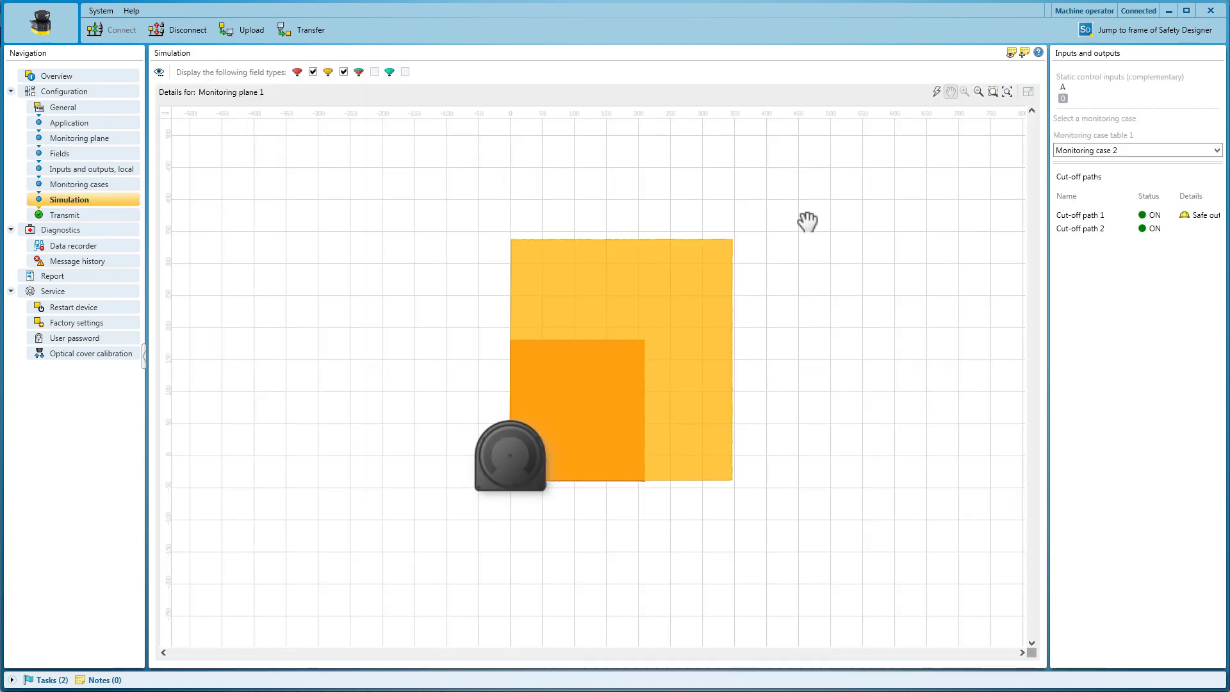
pyautogui.click(1063, 98)
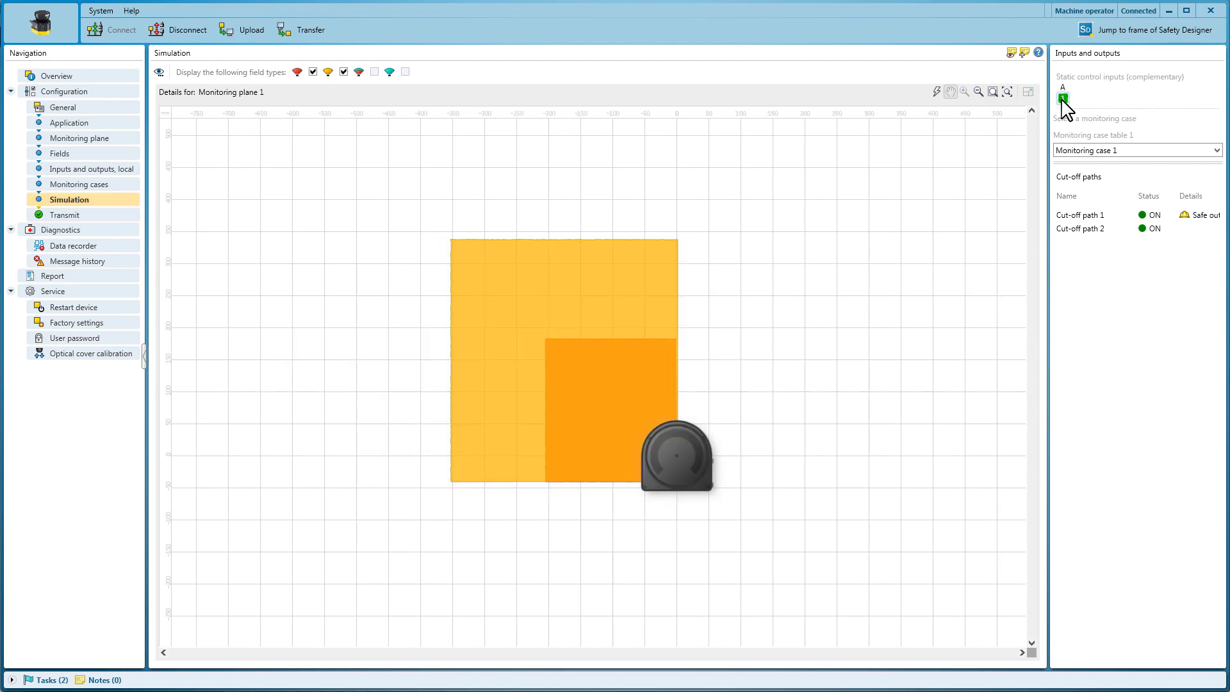
pyautogui.click(1063, 98)
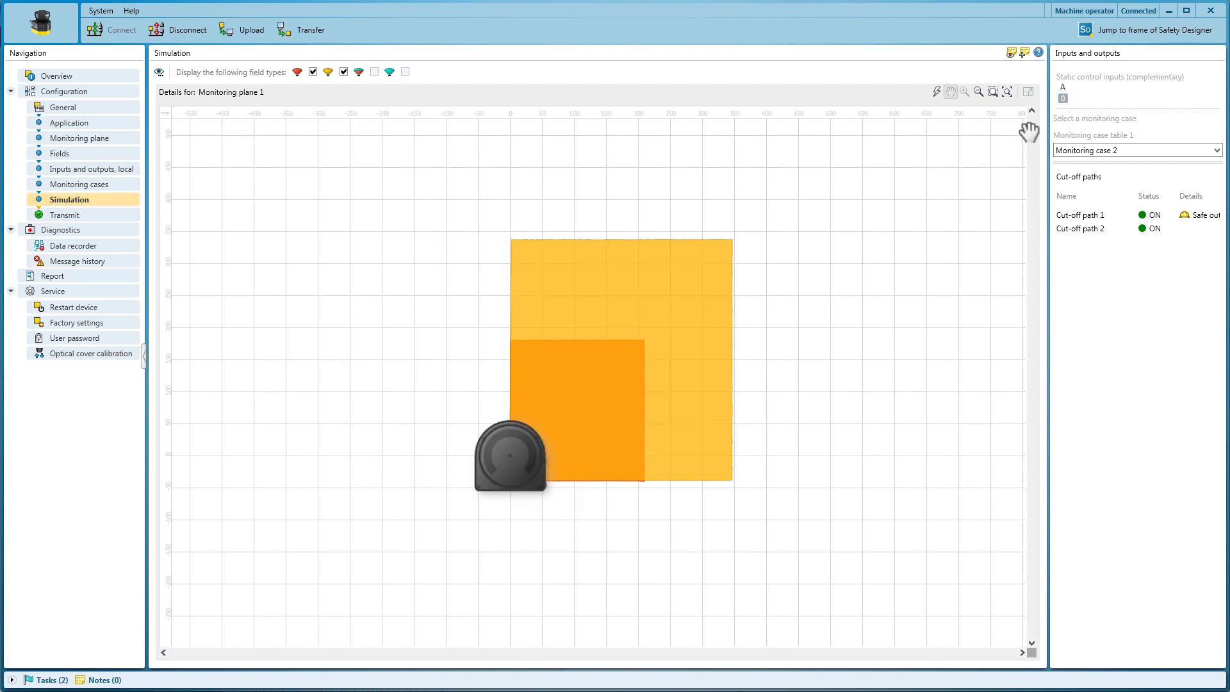
# Transfer the configuration to the device, logging in as Authorized client with the account password, and decline starting in test mode.
pyautogui.click(134, 215)
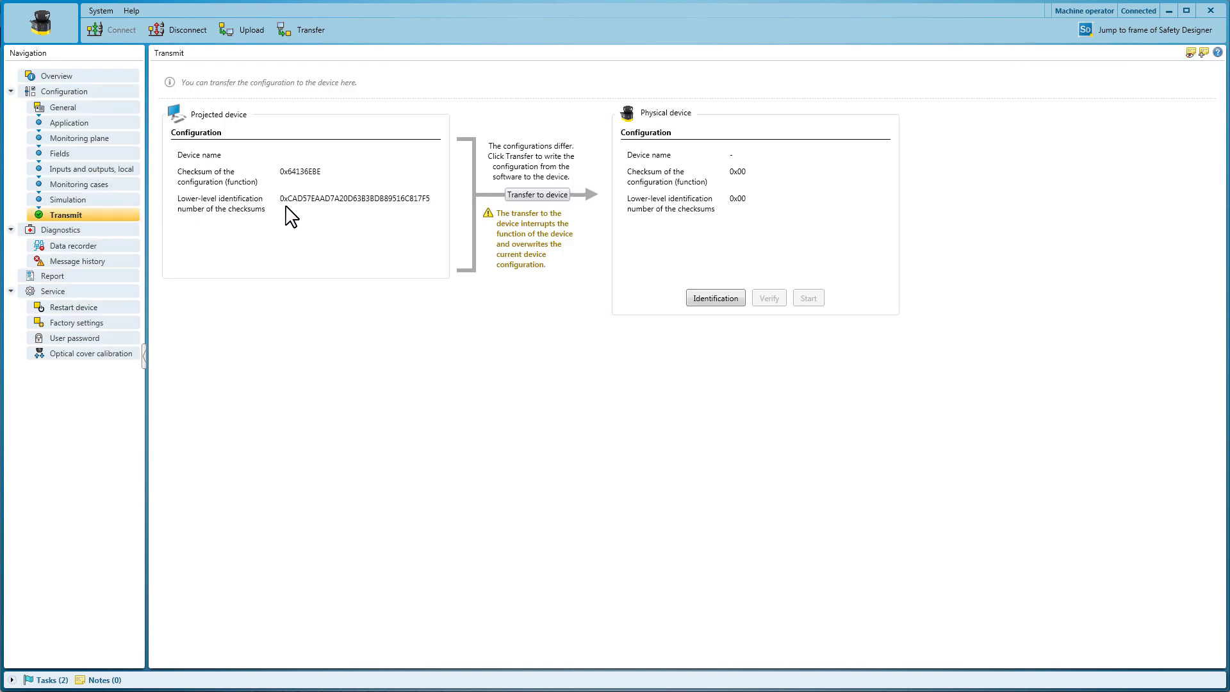
pyautogui.click(526, 195)
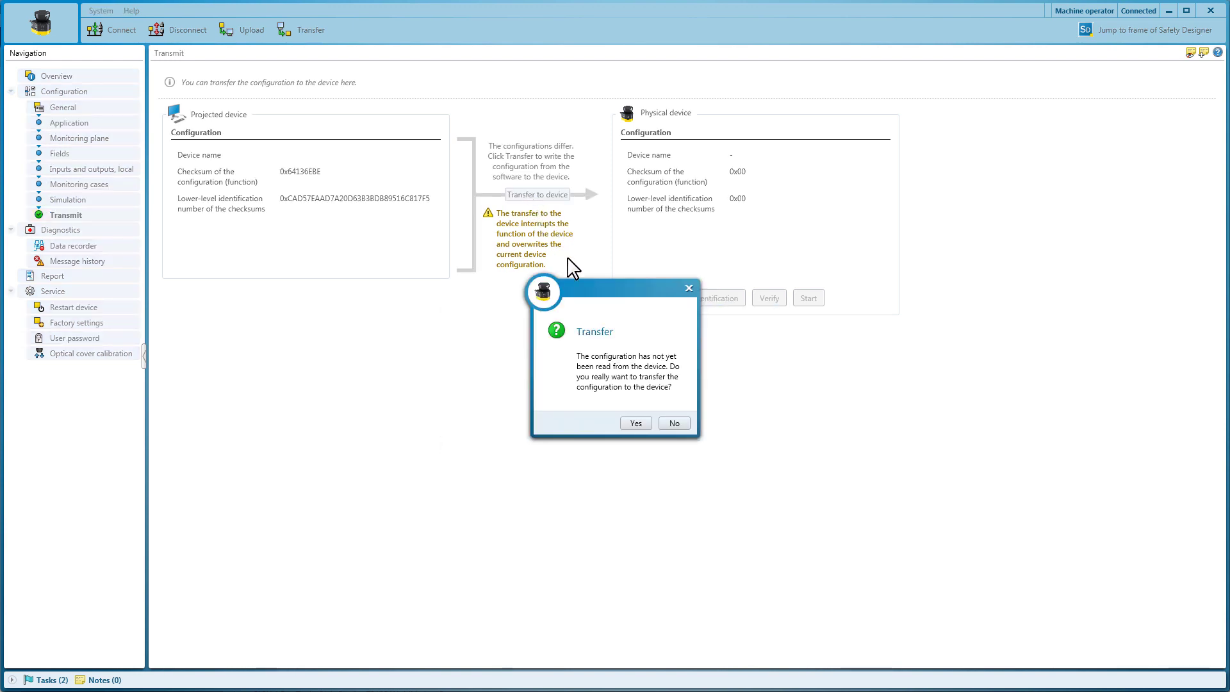
pyautogui.click(636, 422)
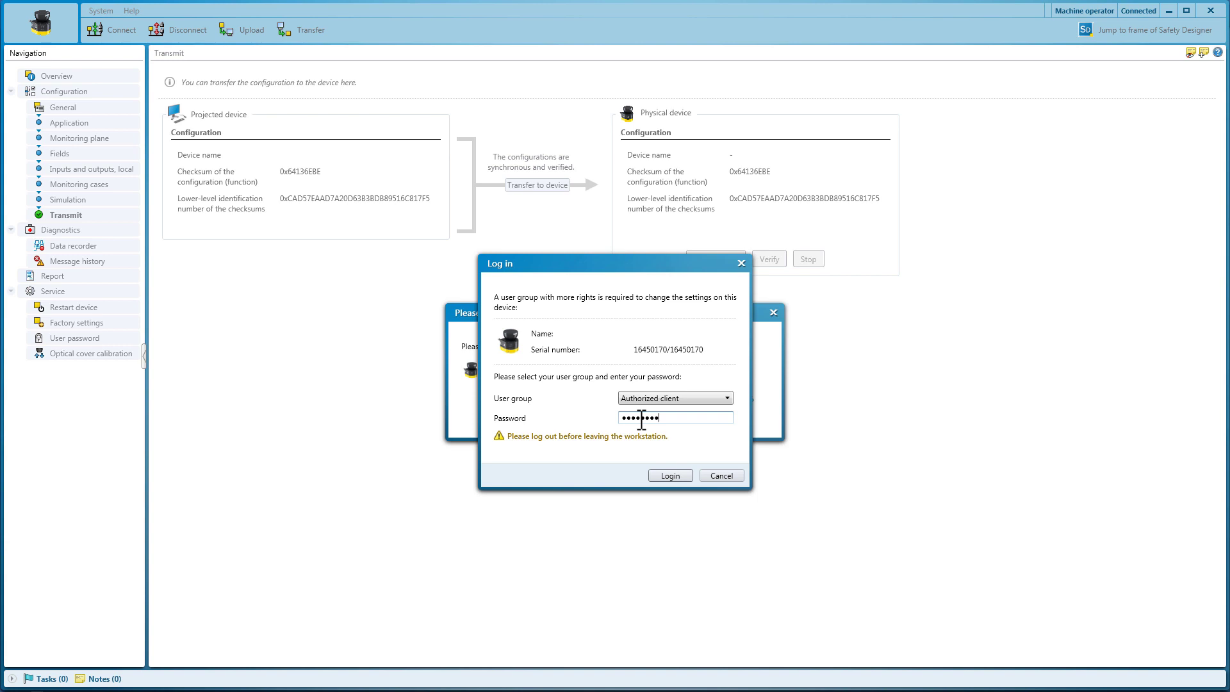
pyautogui.click(654, 472)
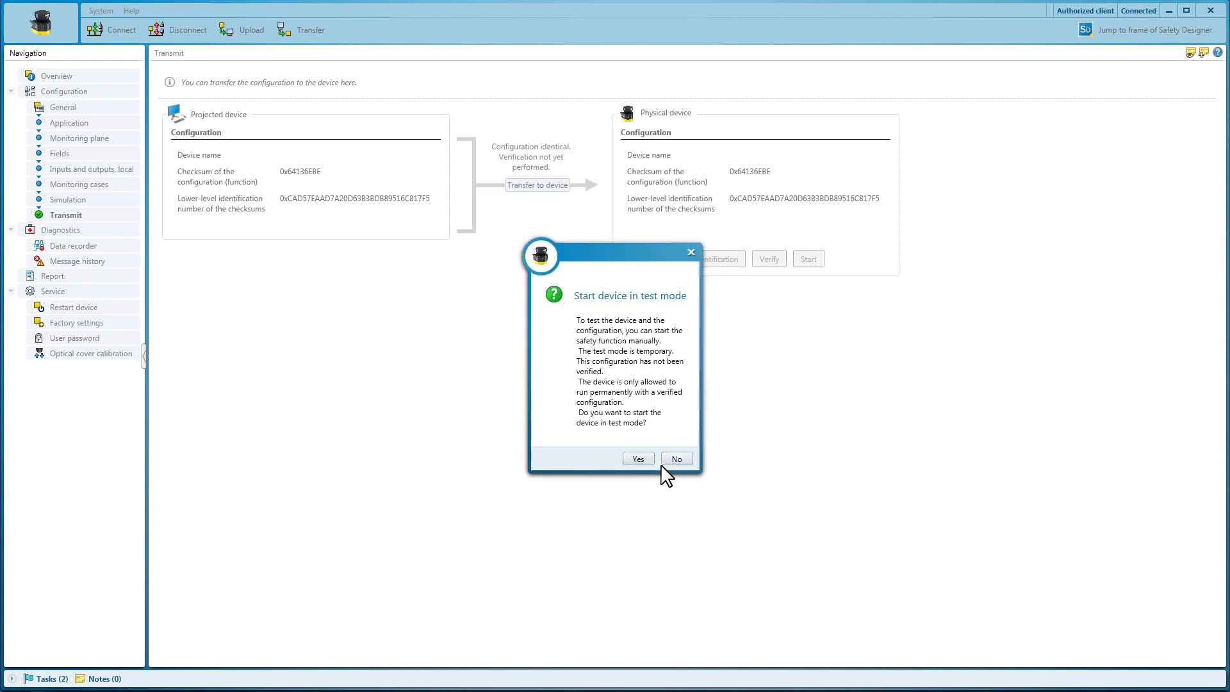
pyautogui.click(666, 460)
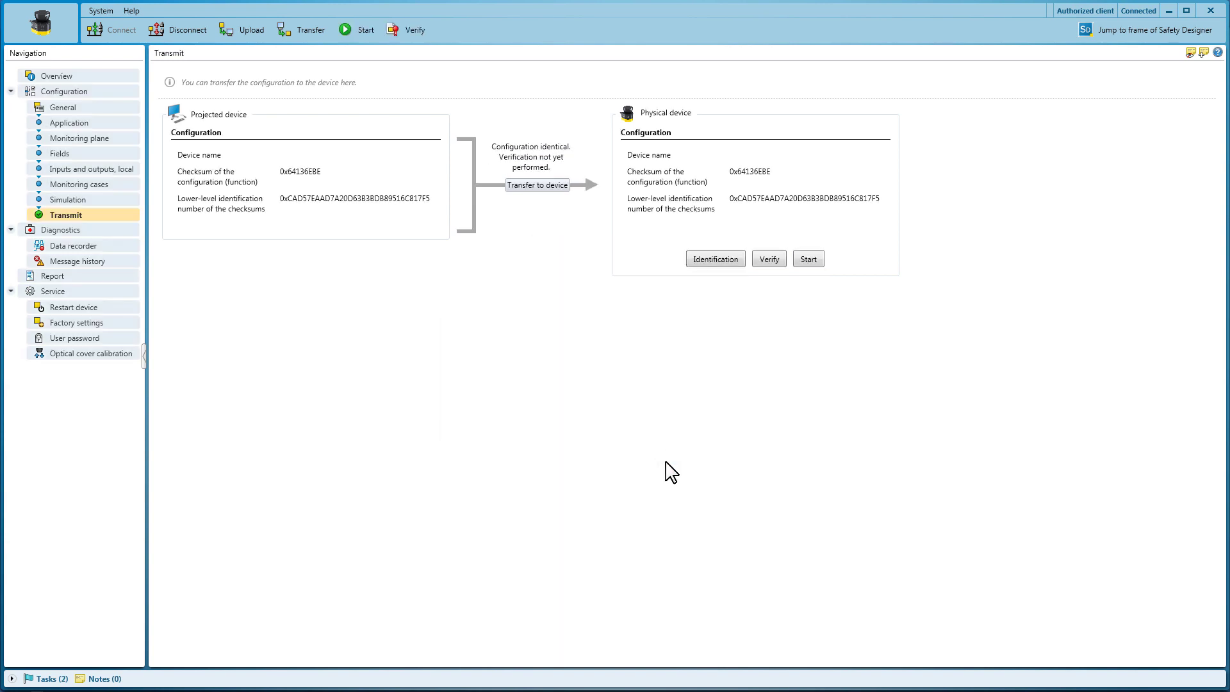
# Start verifying the device configuration, review the verification report through to the cut-off paths, and save it as a PDF named Report1.
pyautogui.click(766, 259)
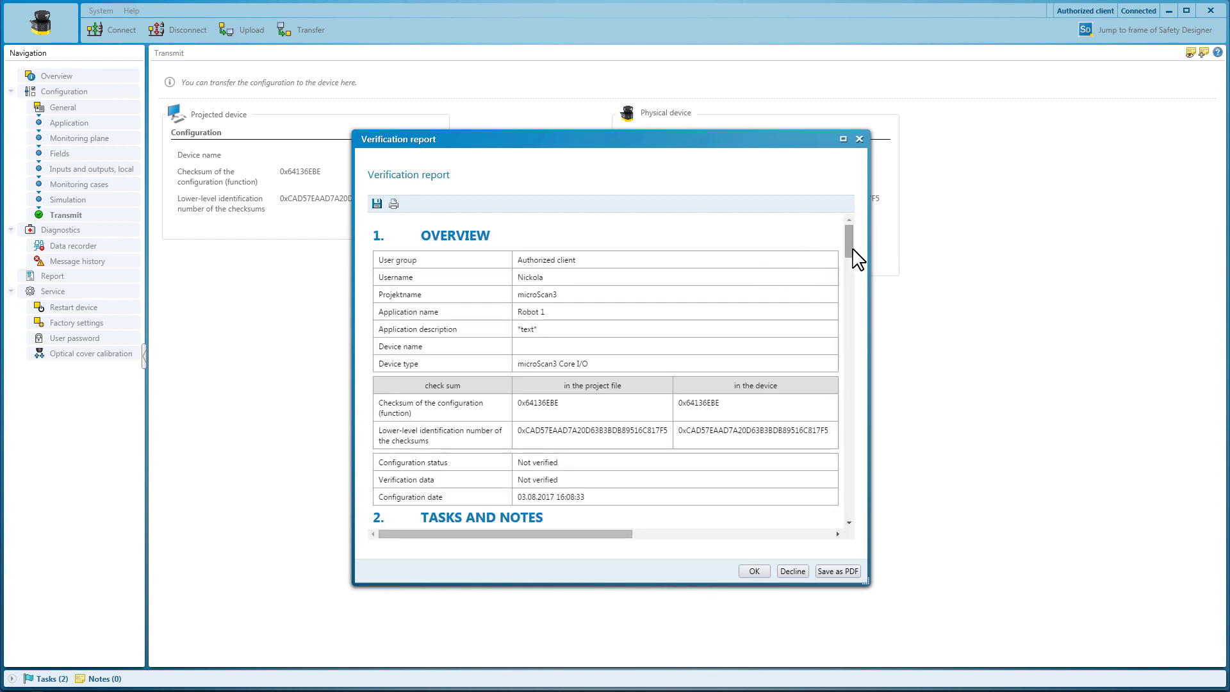
pyautogui.moveTo(850, 248); pyautogui.dragTo(867, 513)
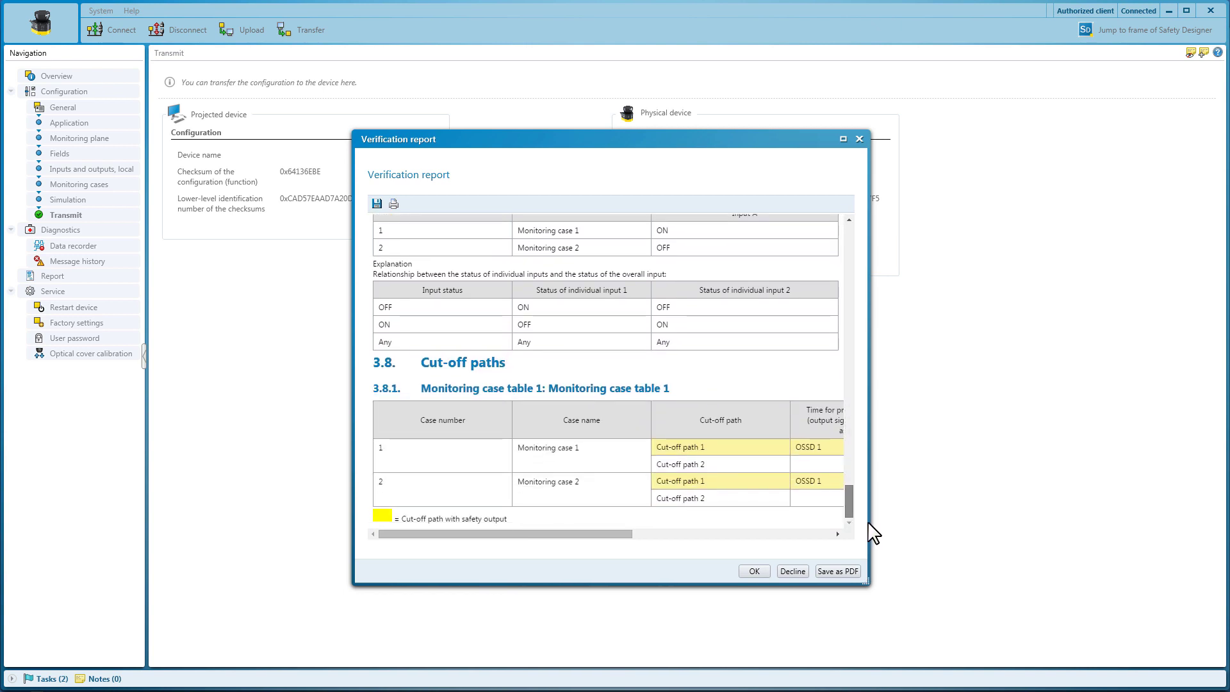
pyautogui.click(847, 571)
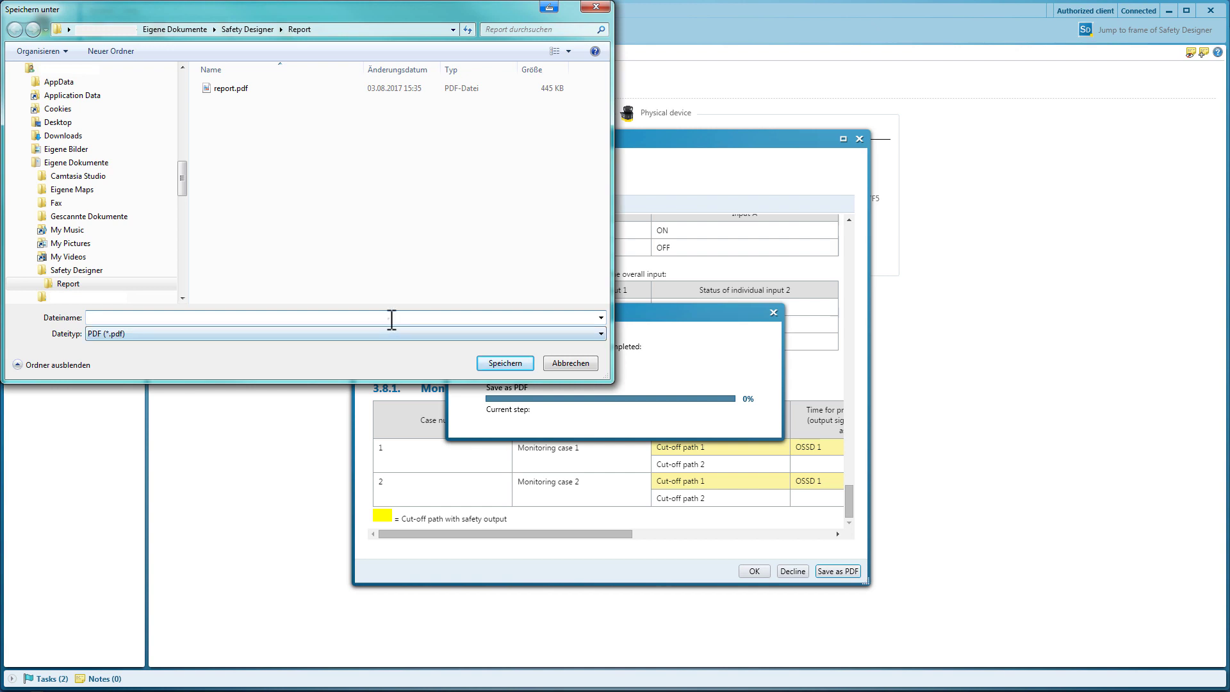
pyautogui.write('Report1')
pyautogui.click(513, 363)
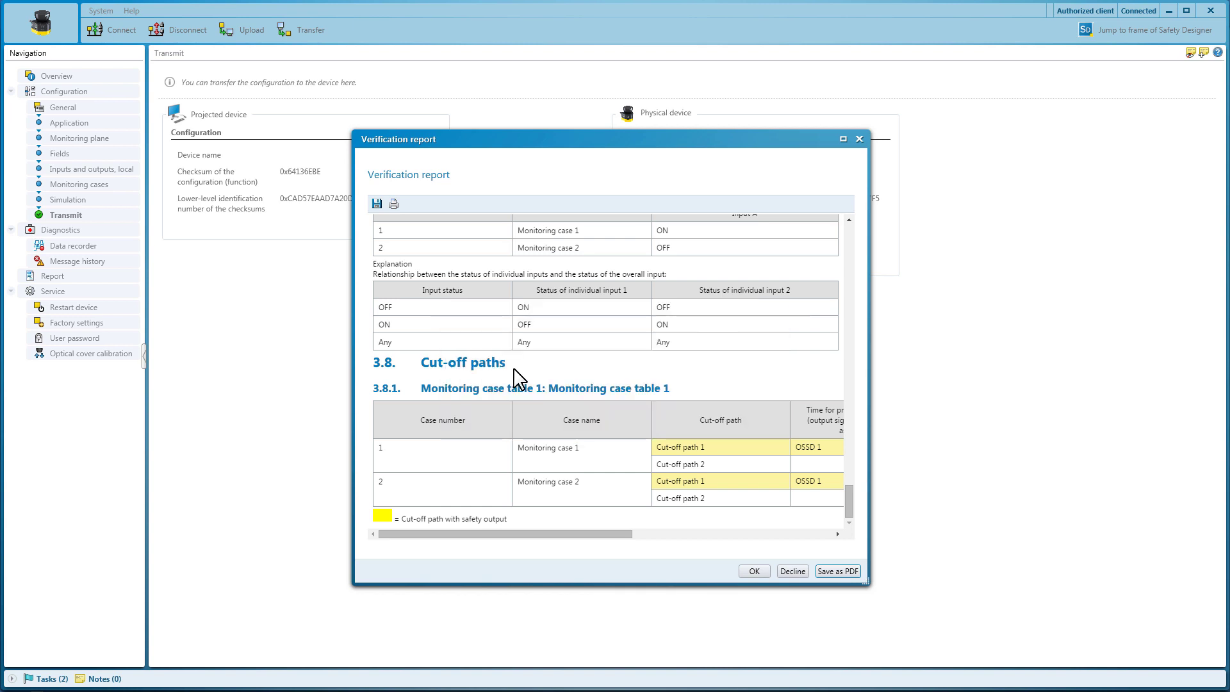
# Accept the verification report and check the device status in the overview.
pyautogui.click(750, 572)
pyautogui.click(114, 77)
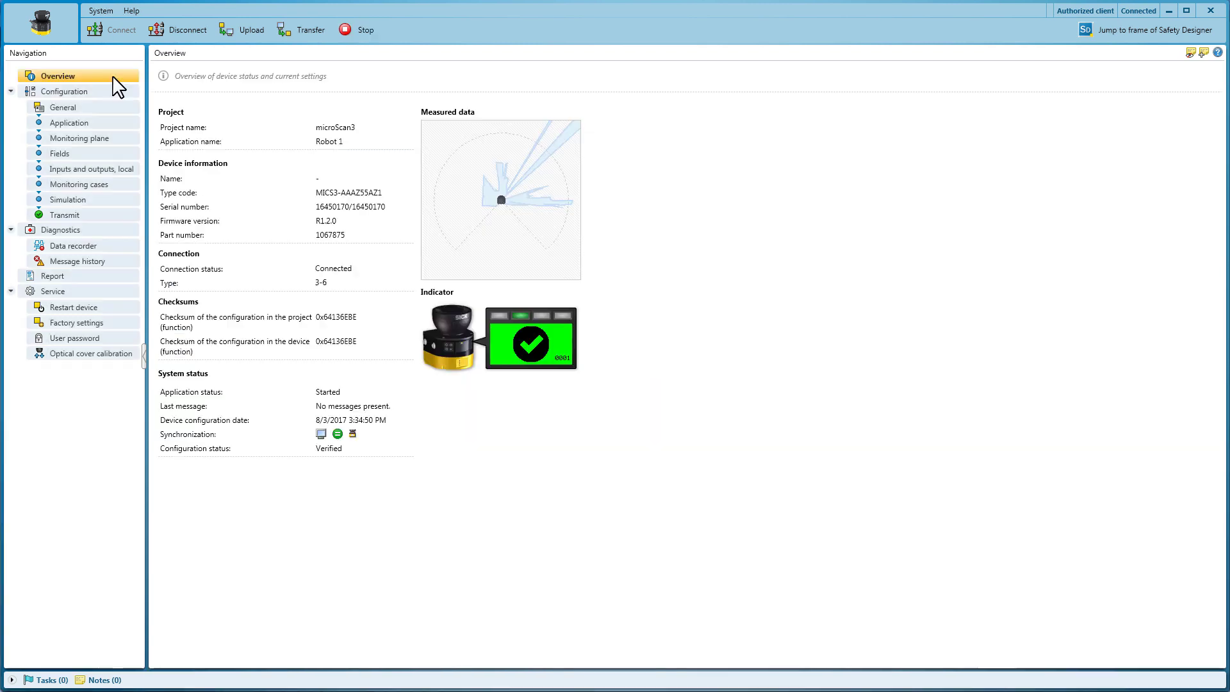